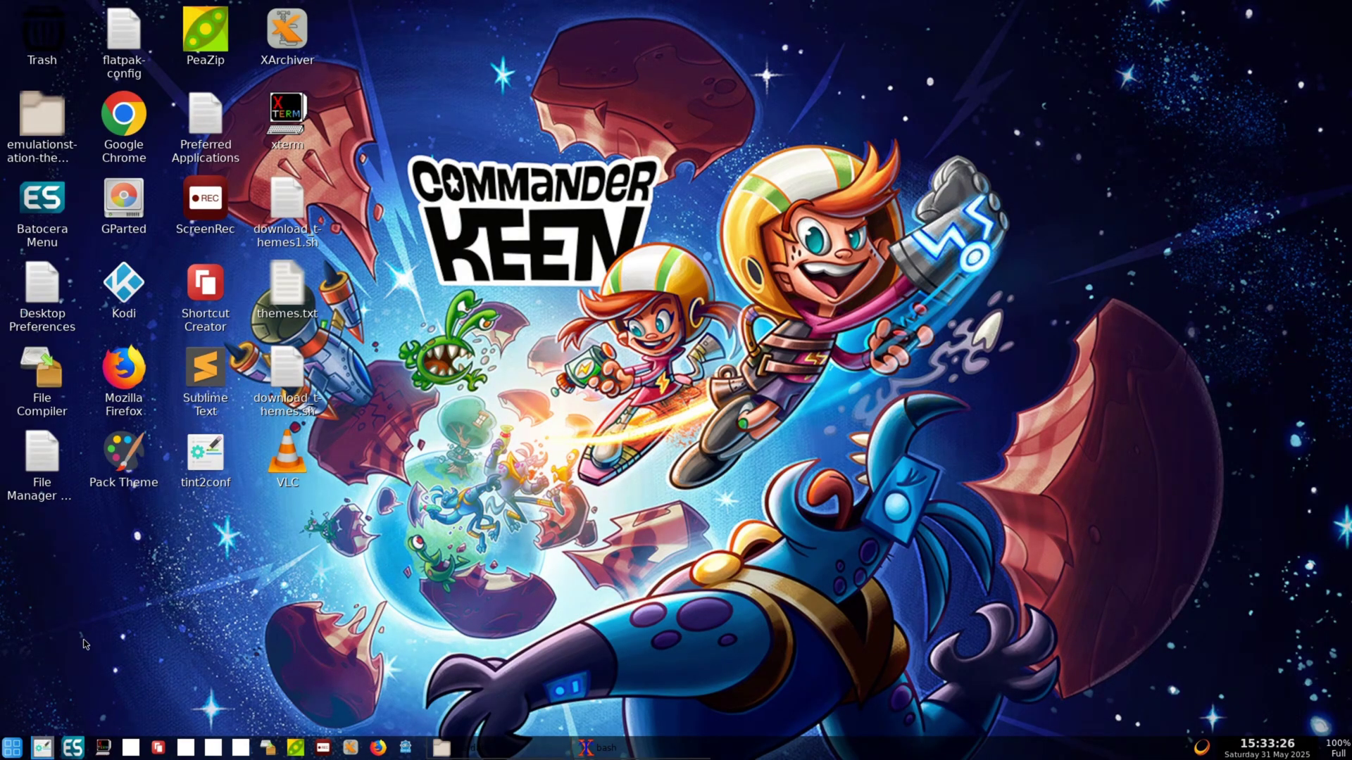
Step: From the Super Nintendo system view, run Update Gamelists from the main menu
left_click(72, 747)
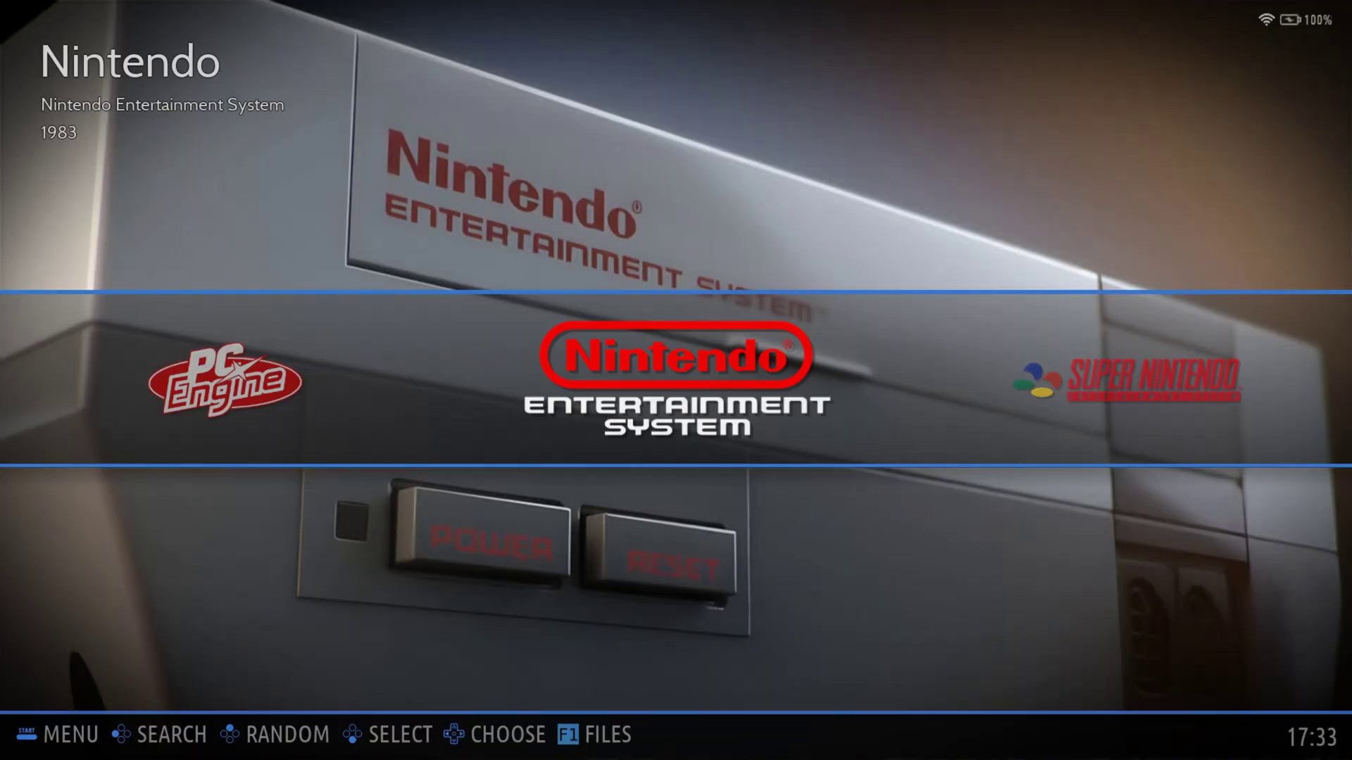
key("Right")
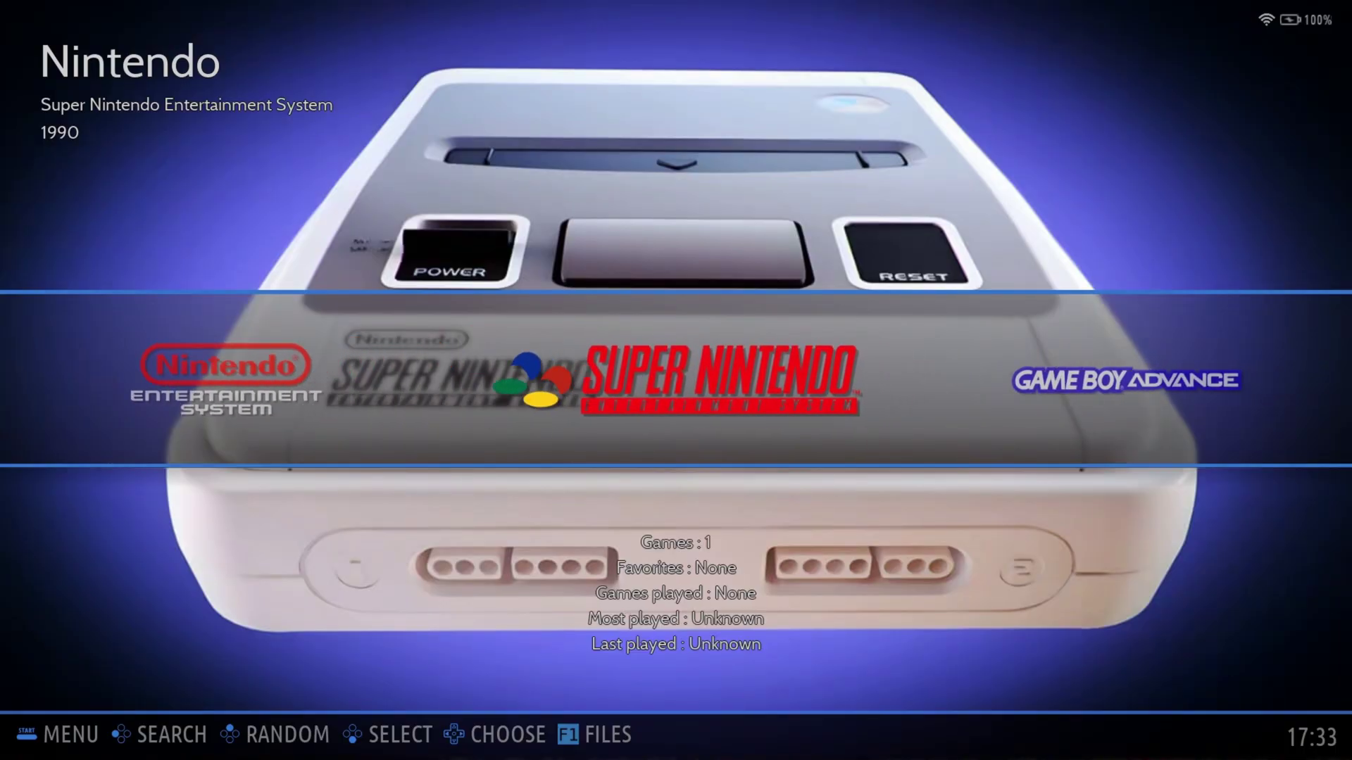
key("Return")
key("Return")
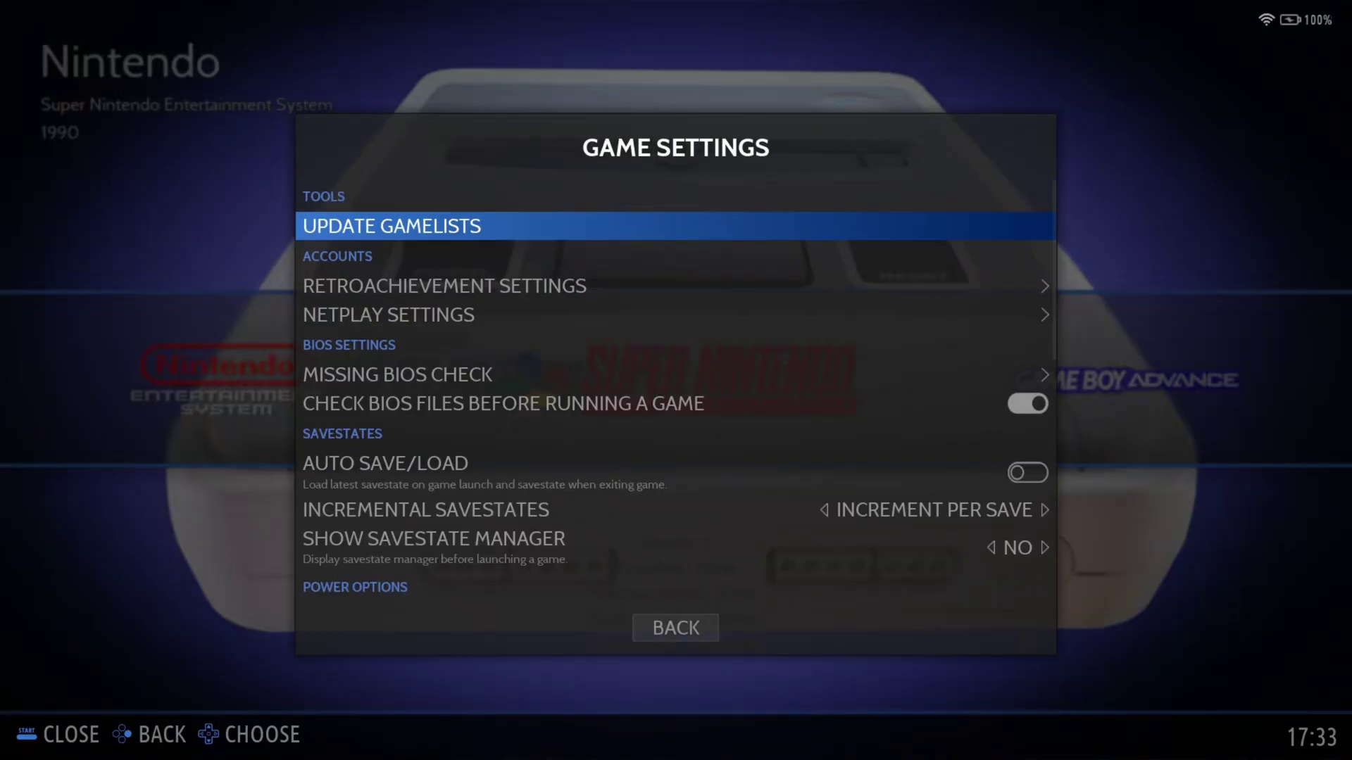
key("Return")
key("Return")
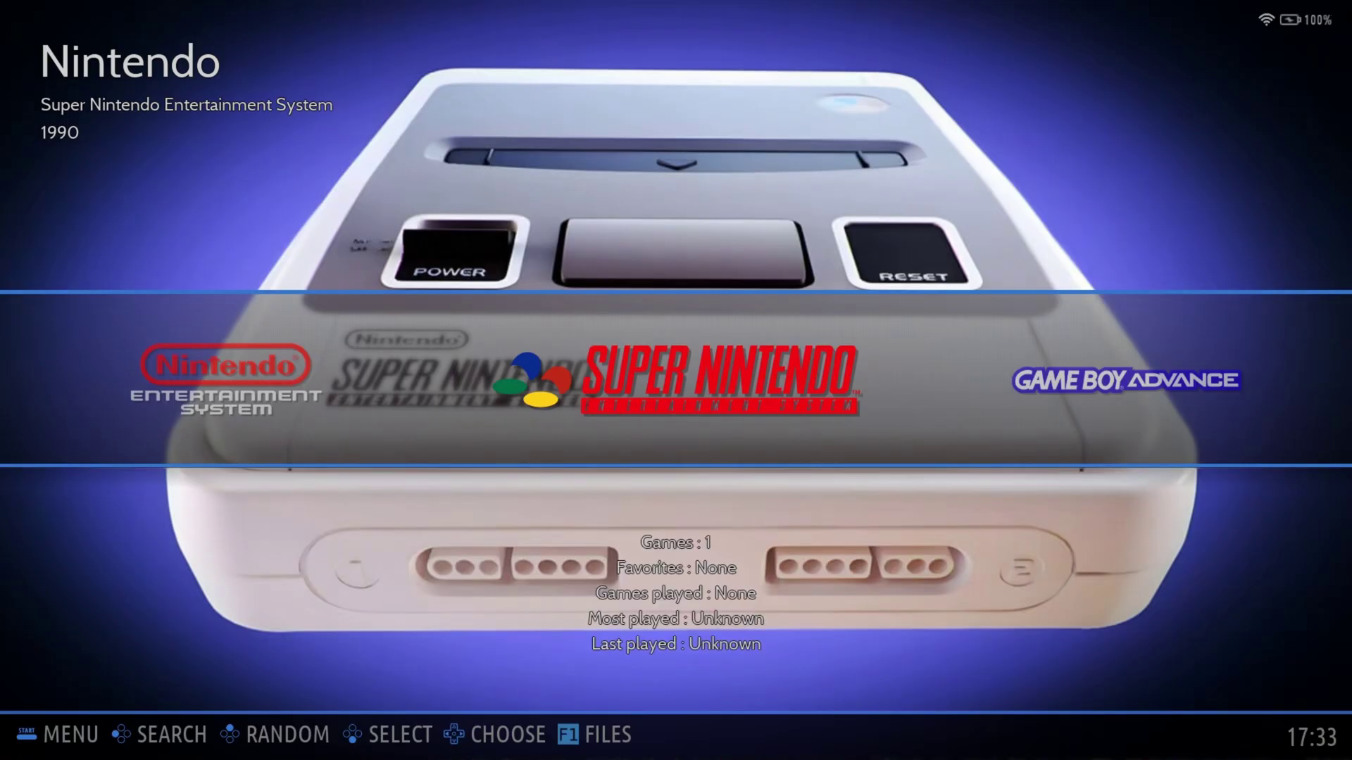
Step: Open the /userdata file manager with F1, close it, and minimize the bash terminal
key("F1")
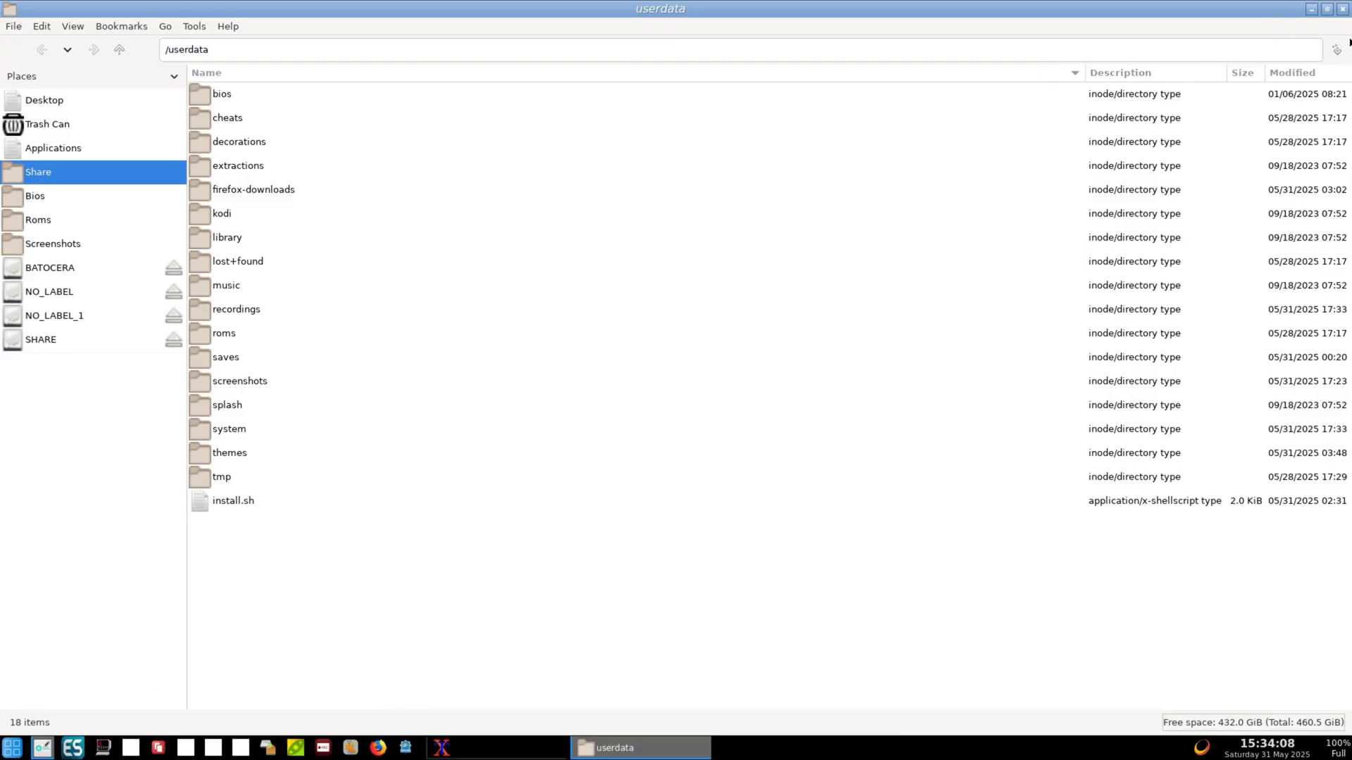
left_click(1341, 9)
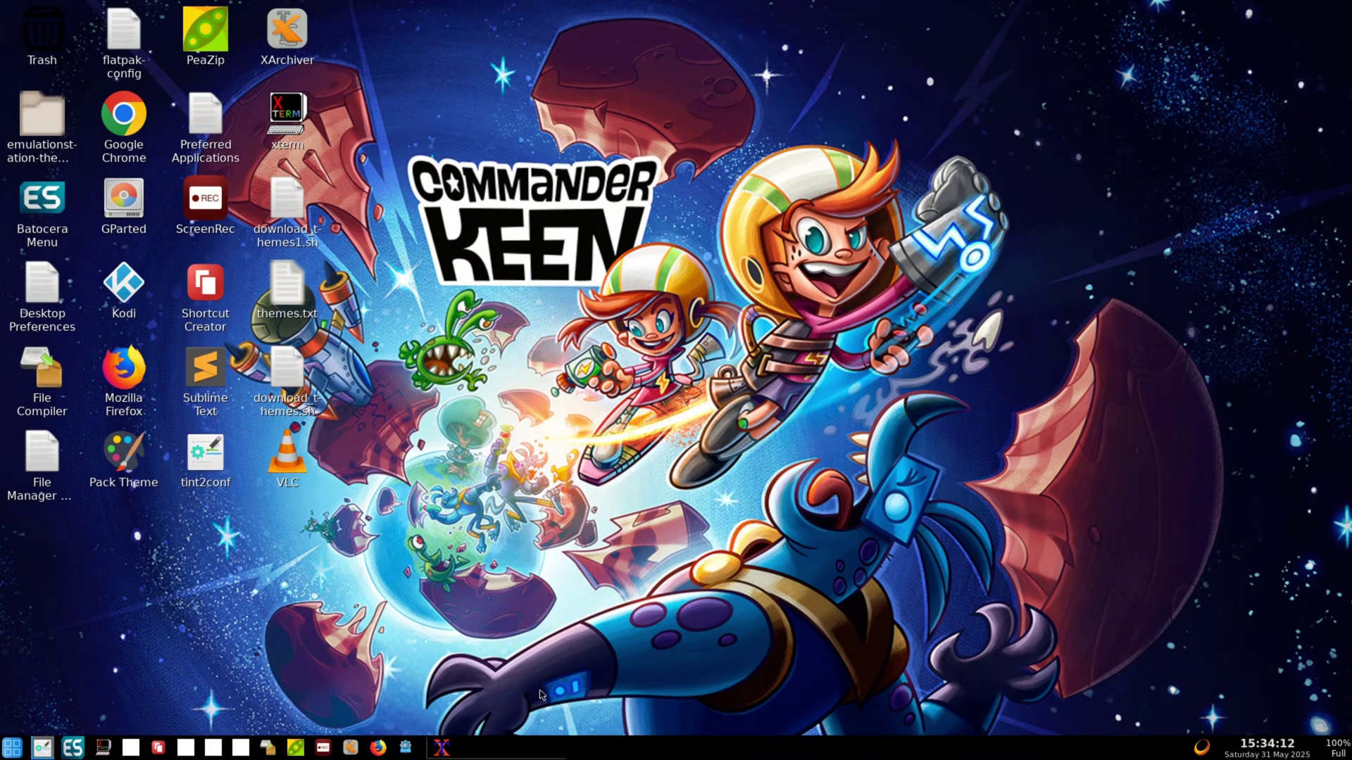
left_click(509, 742)
left_click(509, 742)
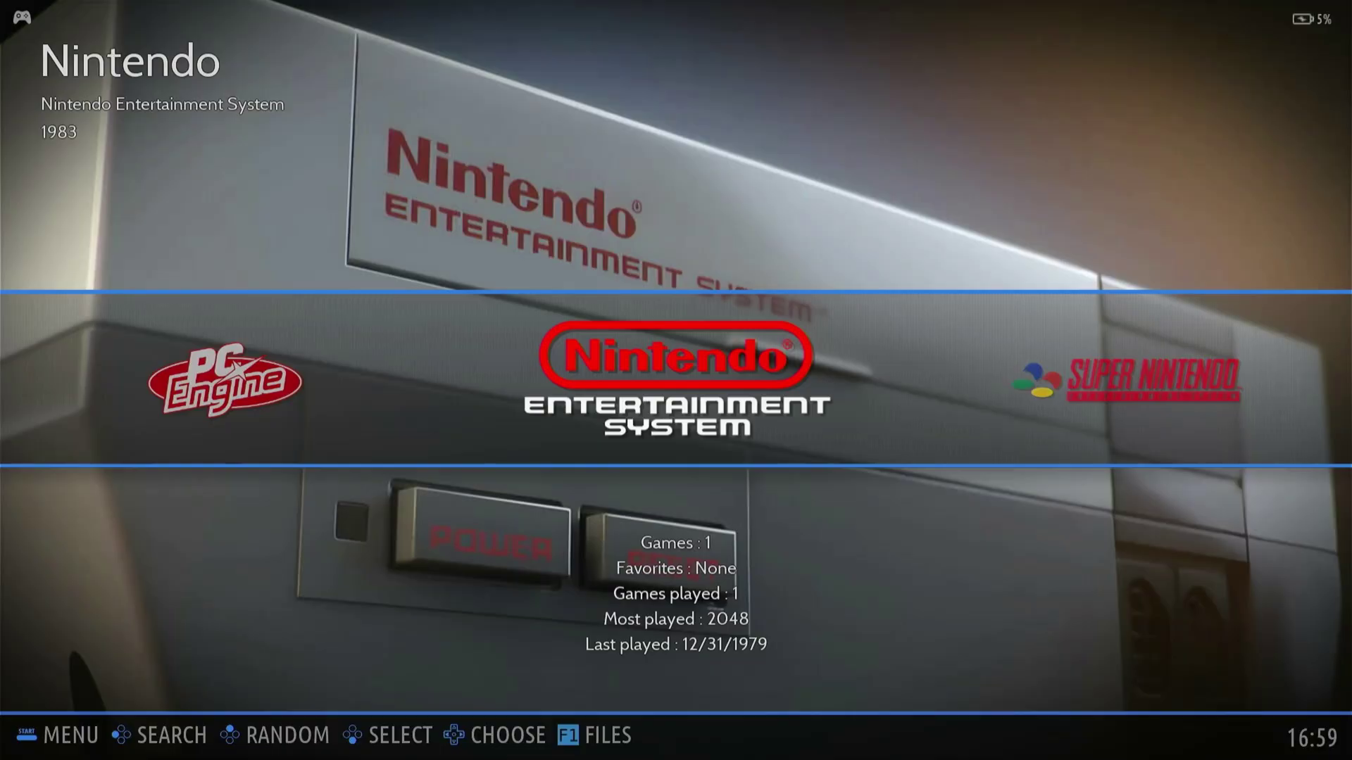
Step: Reopen the file manager with F1 and show the Applications location with its 20 launchers
key("F1")
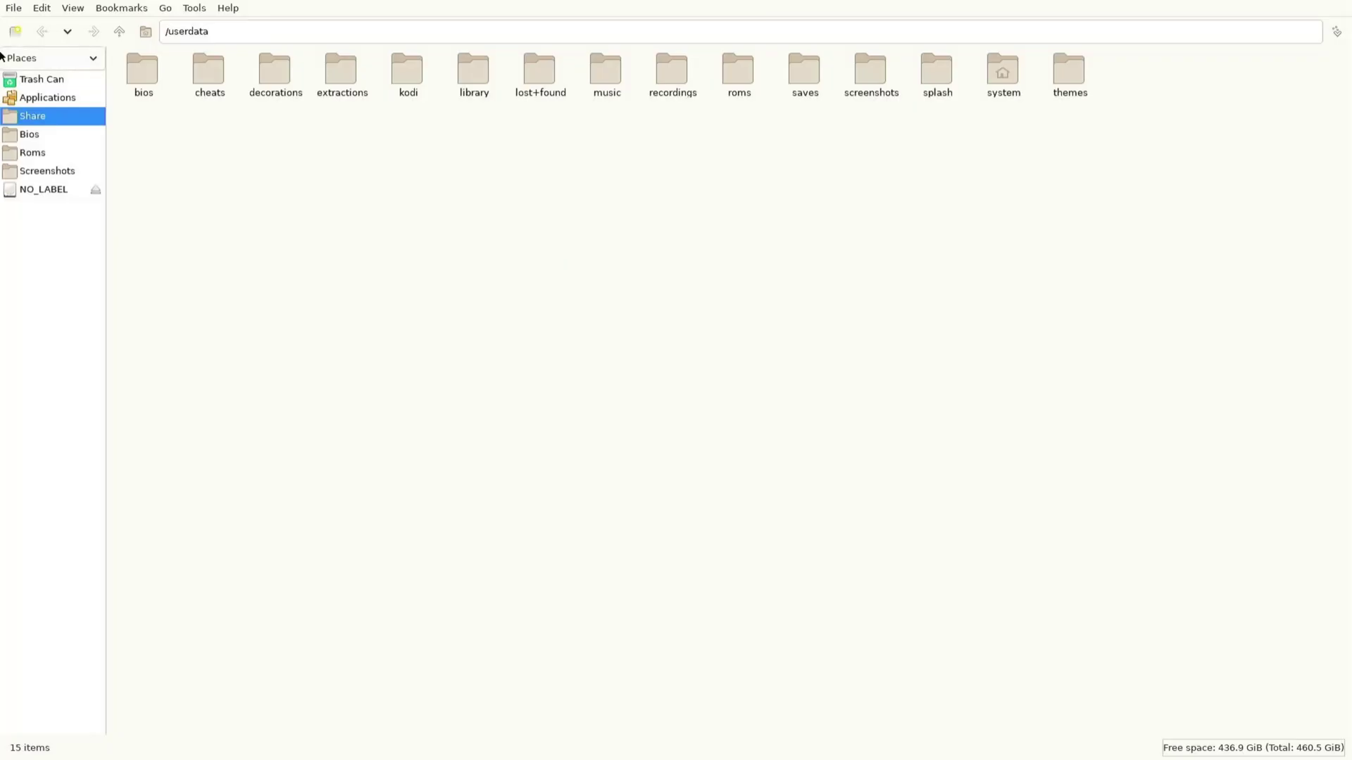
left_click(42, 97)
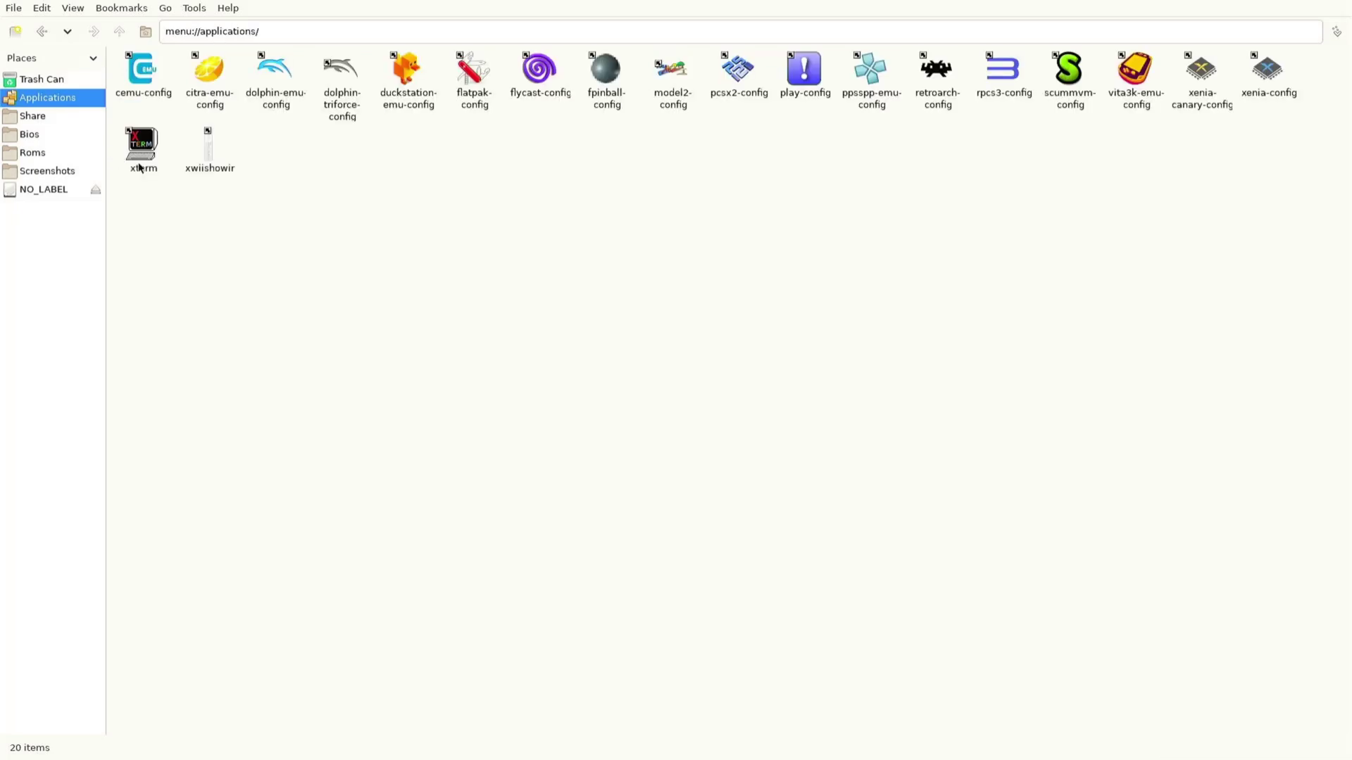
Step: In xterm, run 'curl -L install.batoaddons.app | bash' until installation completes, then type exit
left_click(141, 169)
double_click(140, 168)
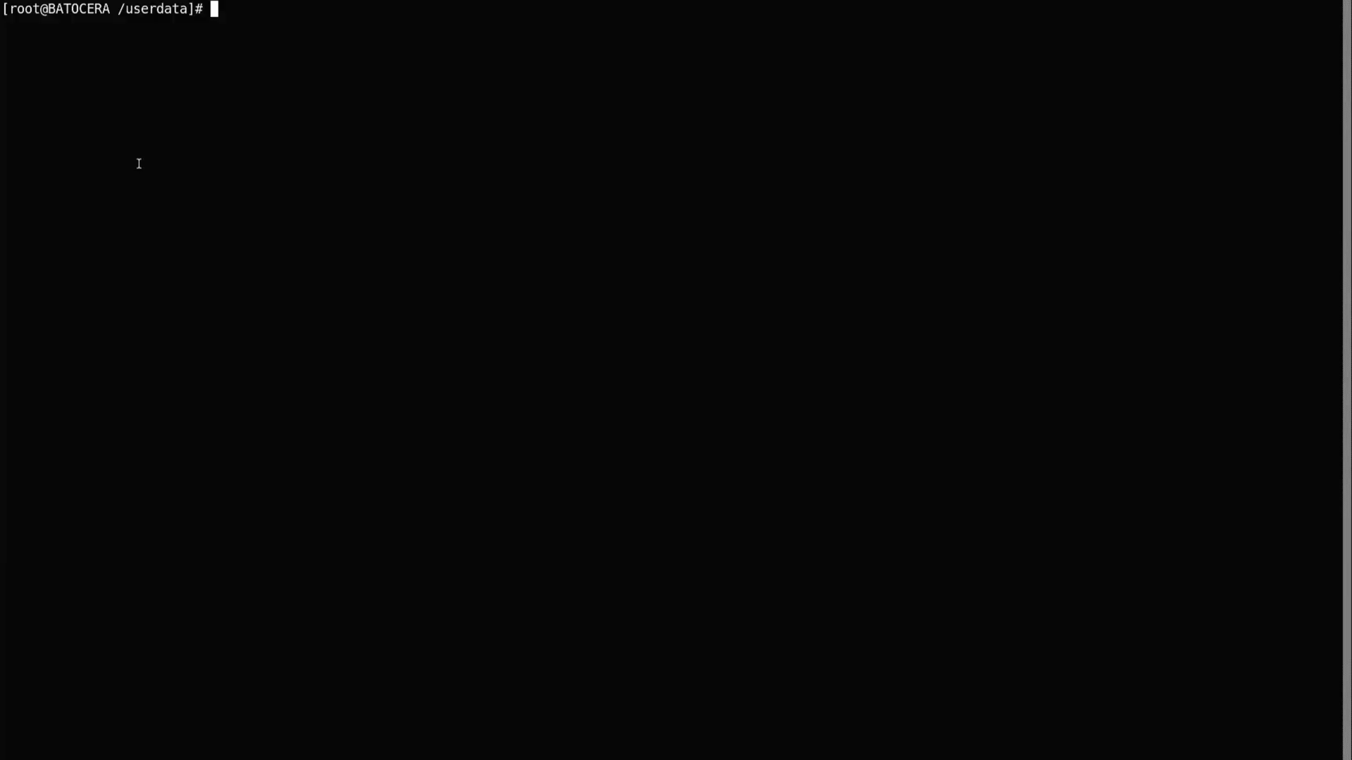
type("curl")
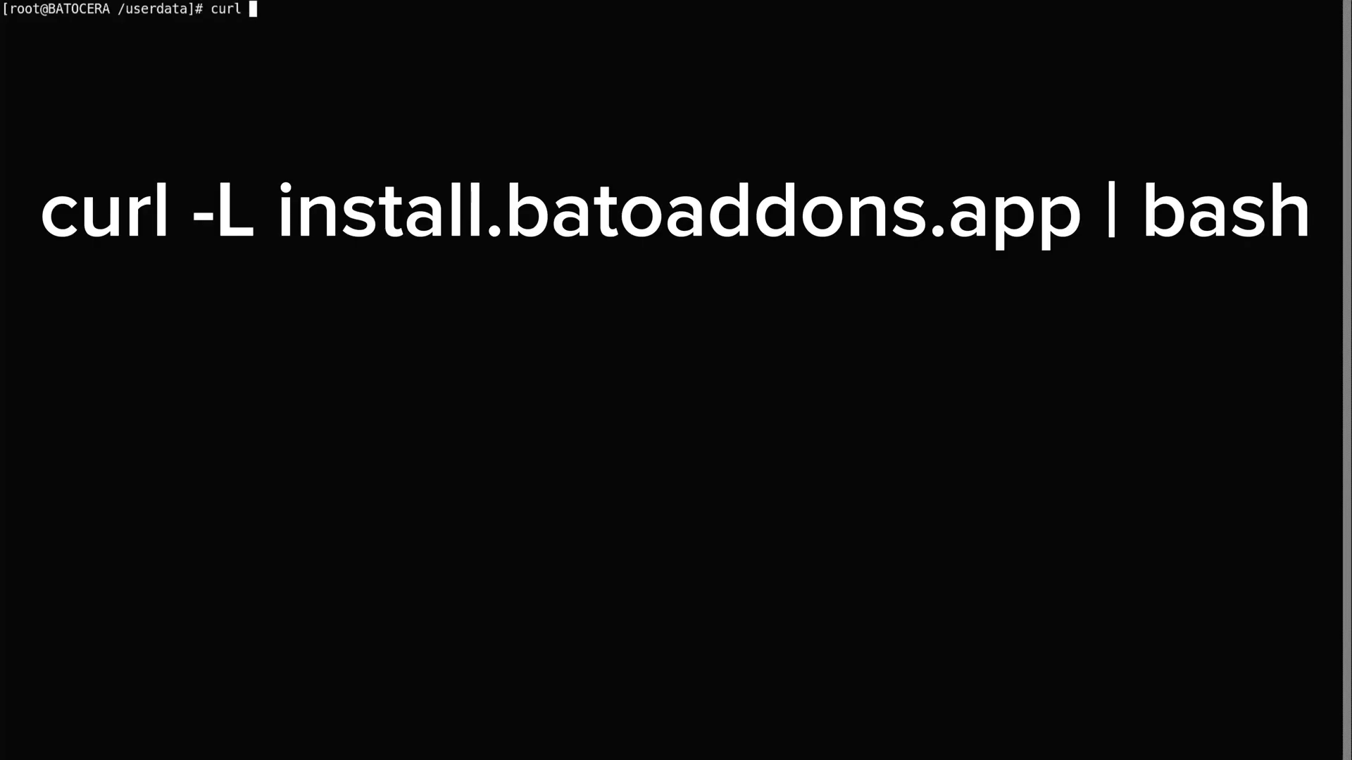
type(" -L install.")
type("batoaddons.app | bash")
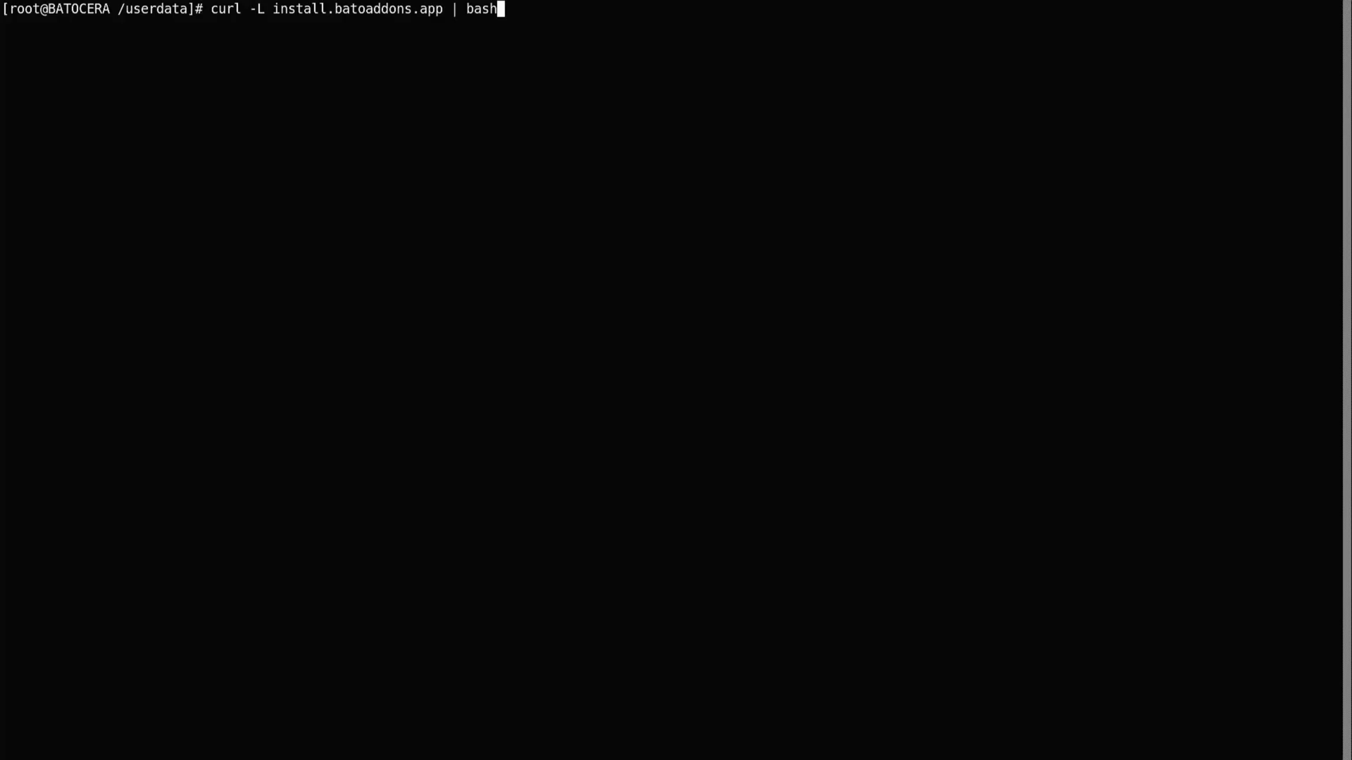
key("Return")
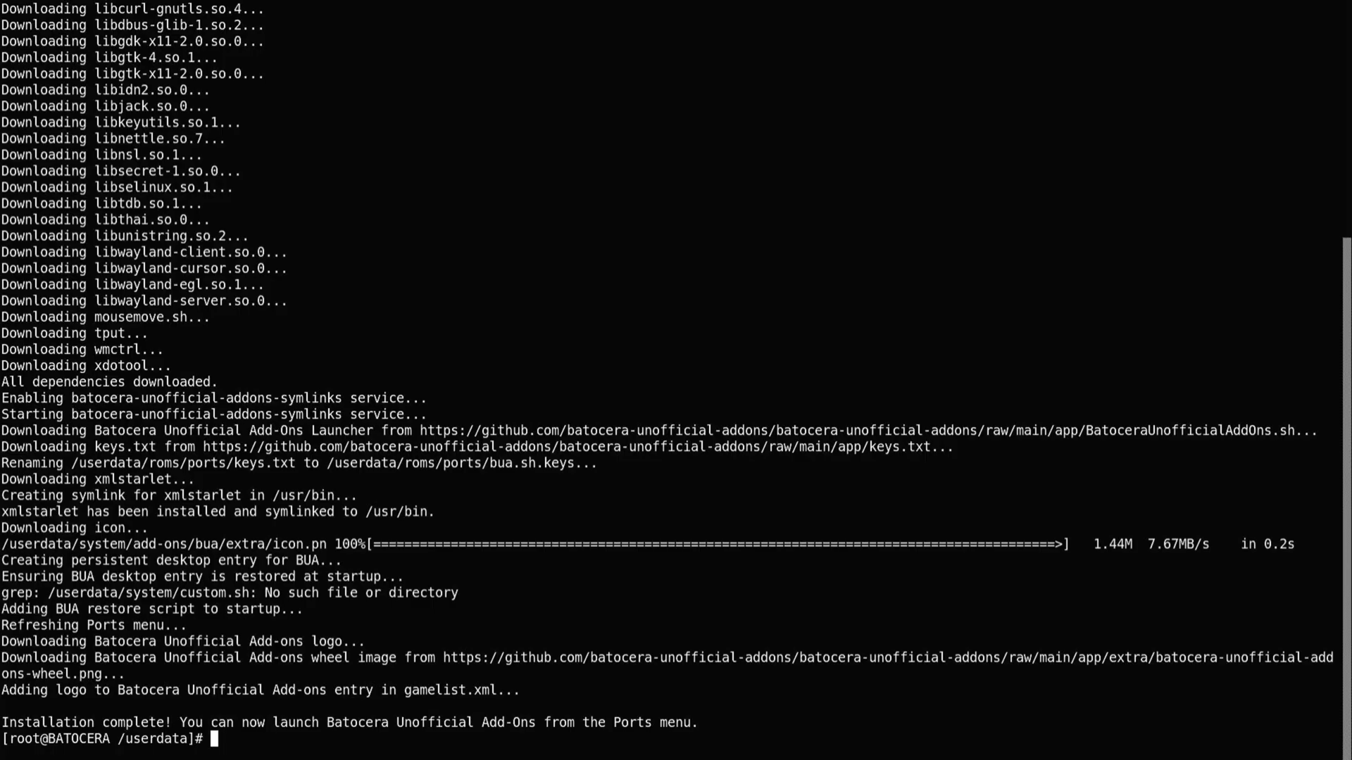
type("exit")
Step: Close the terminal and refresh Applications to reveal the Batocera Unofficial Add Ons launcher
key("Return")
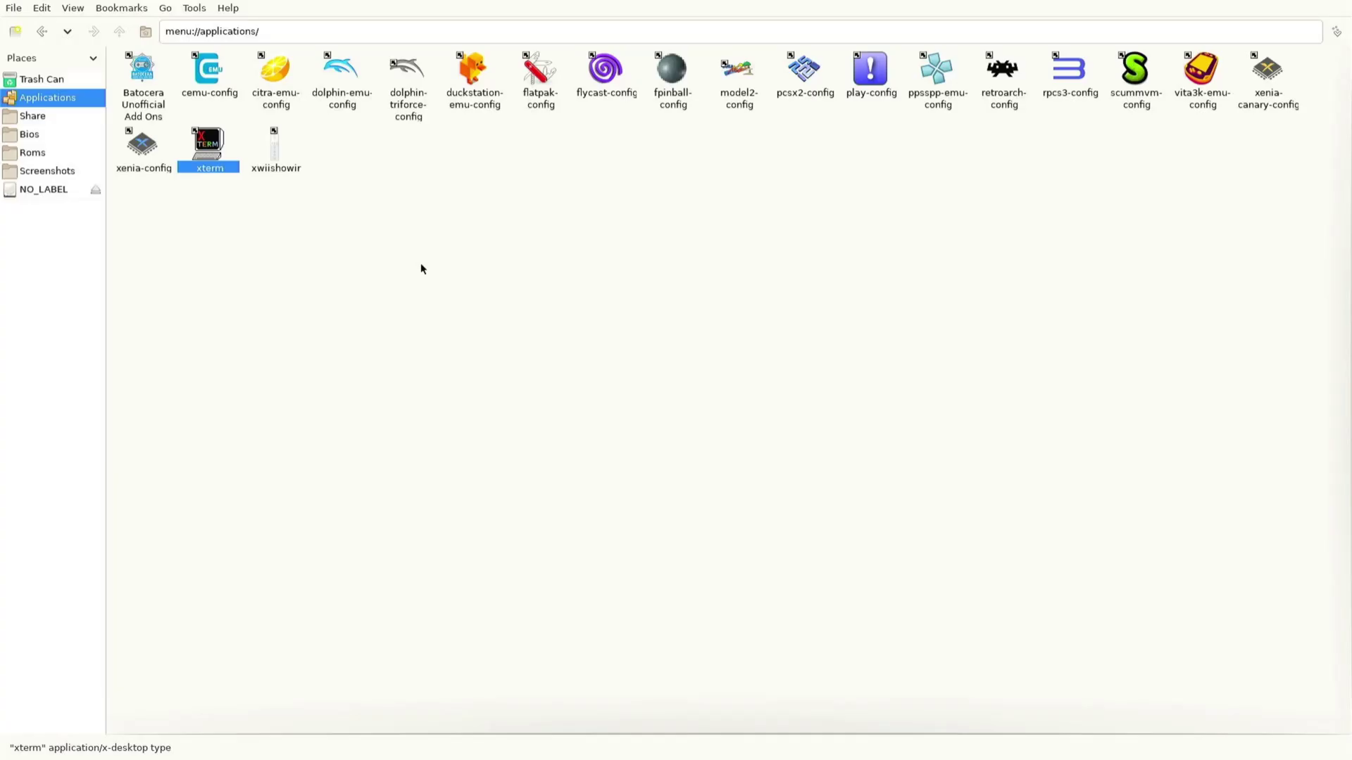
left_click(421, 266)
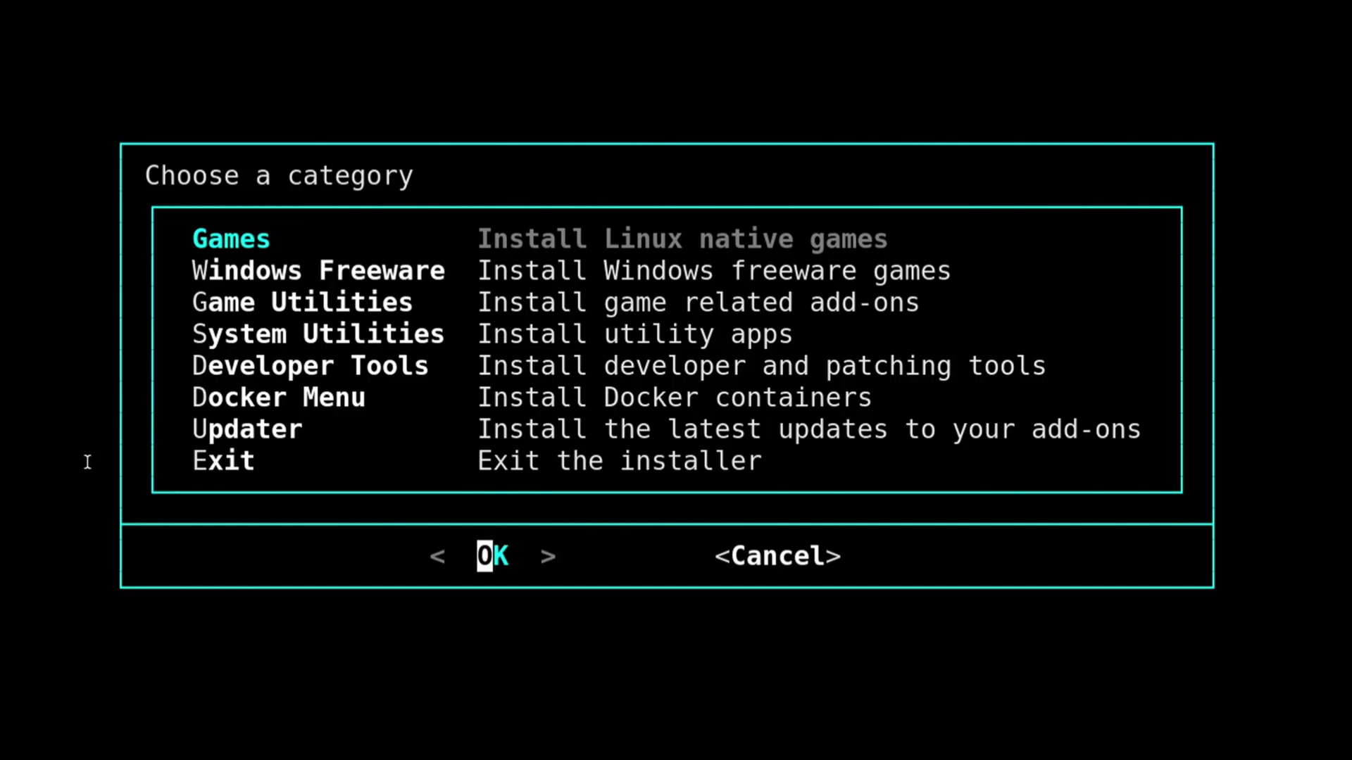
Step: Tick DESKTOP_FOR_BATOCERA in the System Utilities list and start installing the DRL Edition
key("Down")
key("Down")
key("Down")
key("Return")
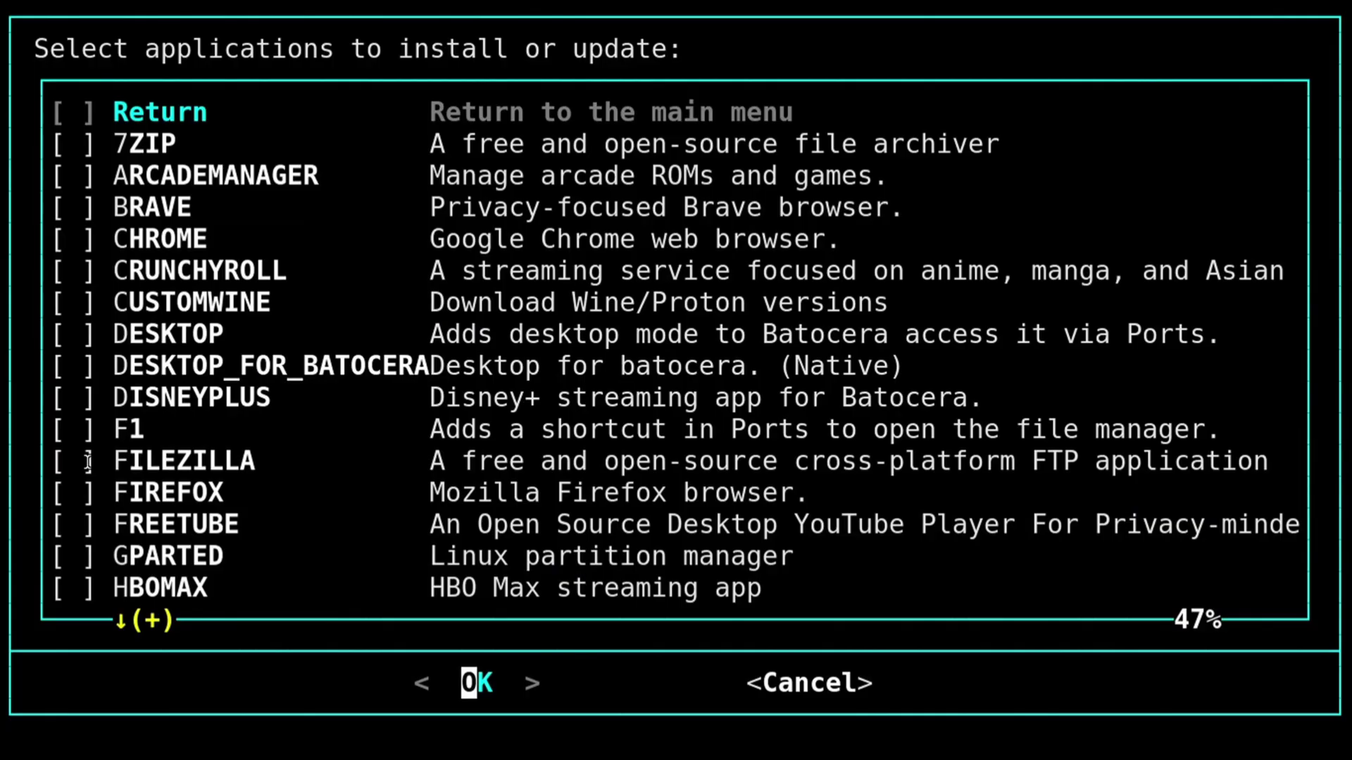
key("Down")
key("Down")
key("Down")
key("Down")
key("Down")
key("Down")
key("Down")
key("Down")
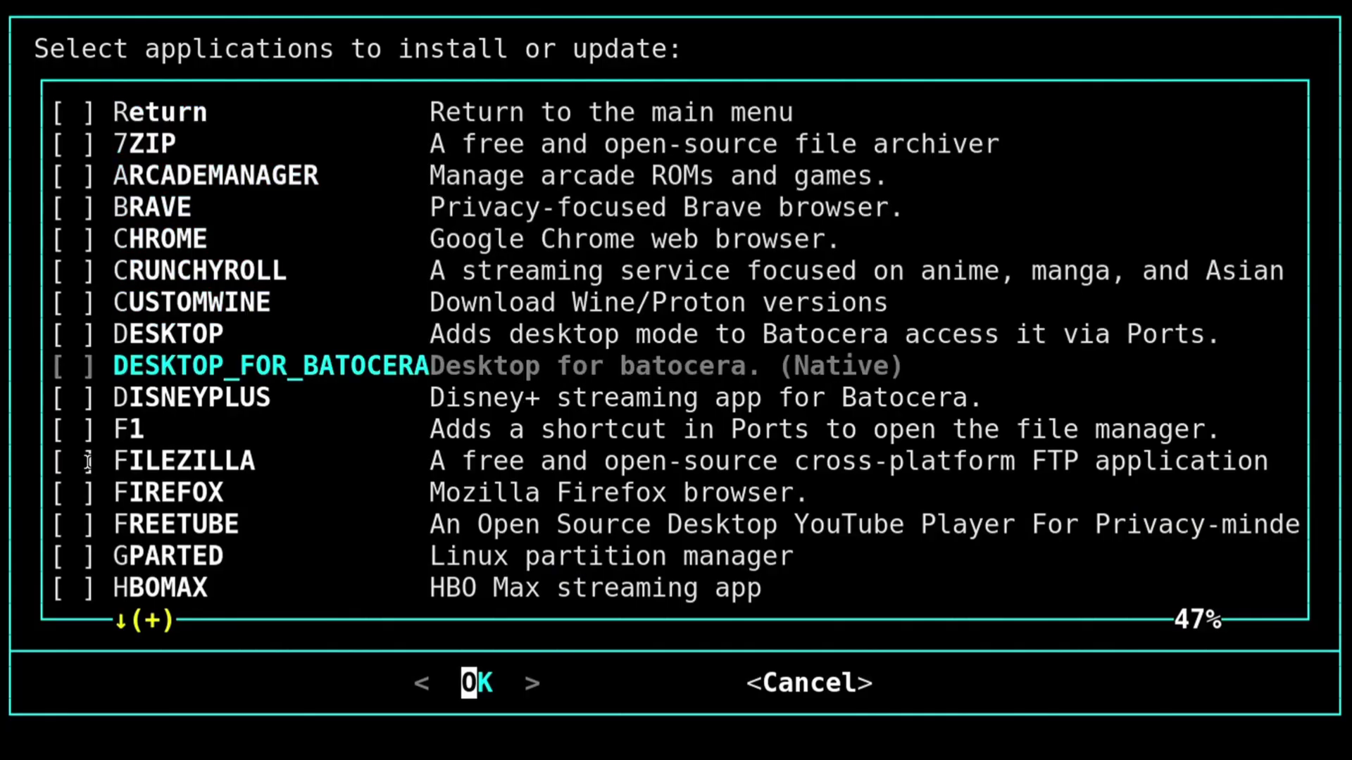
key("Up")
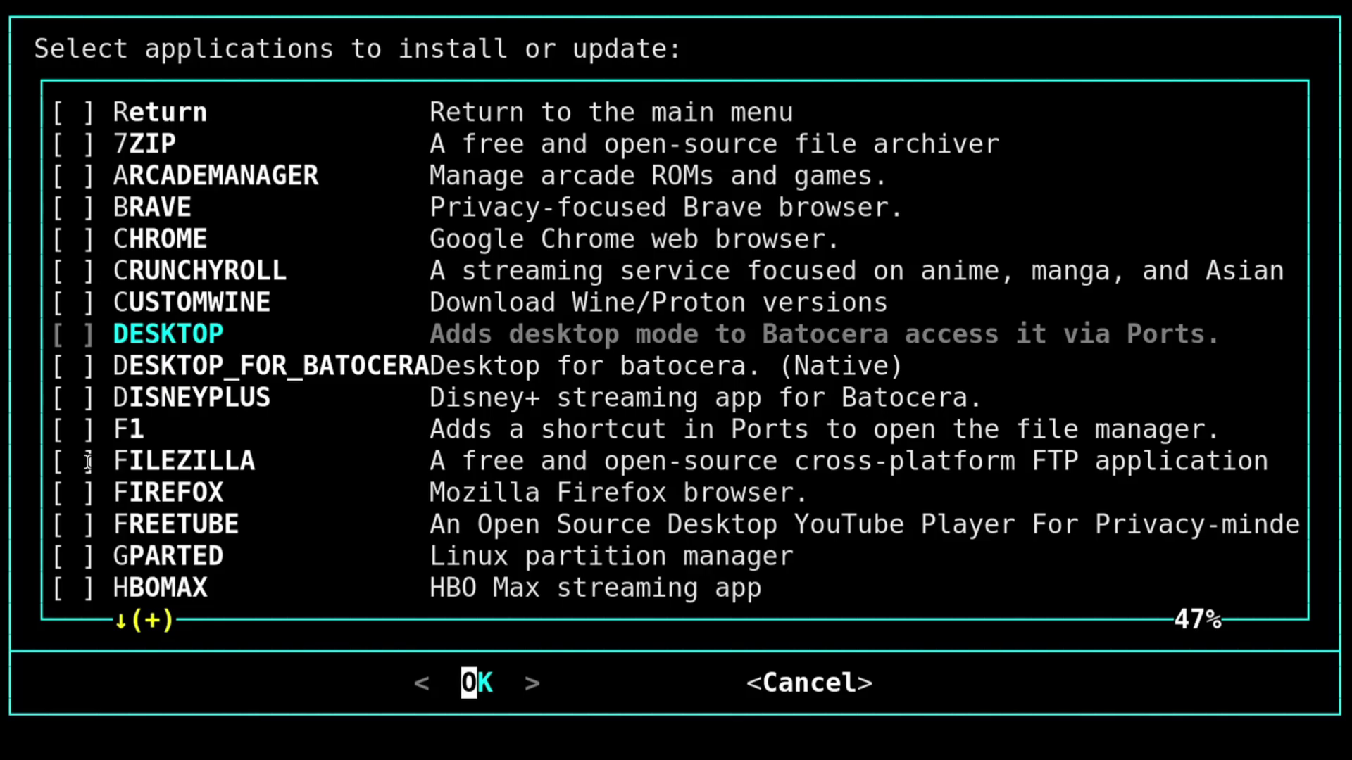
key("Down")
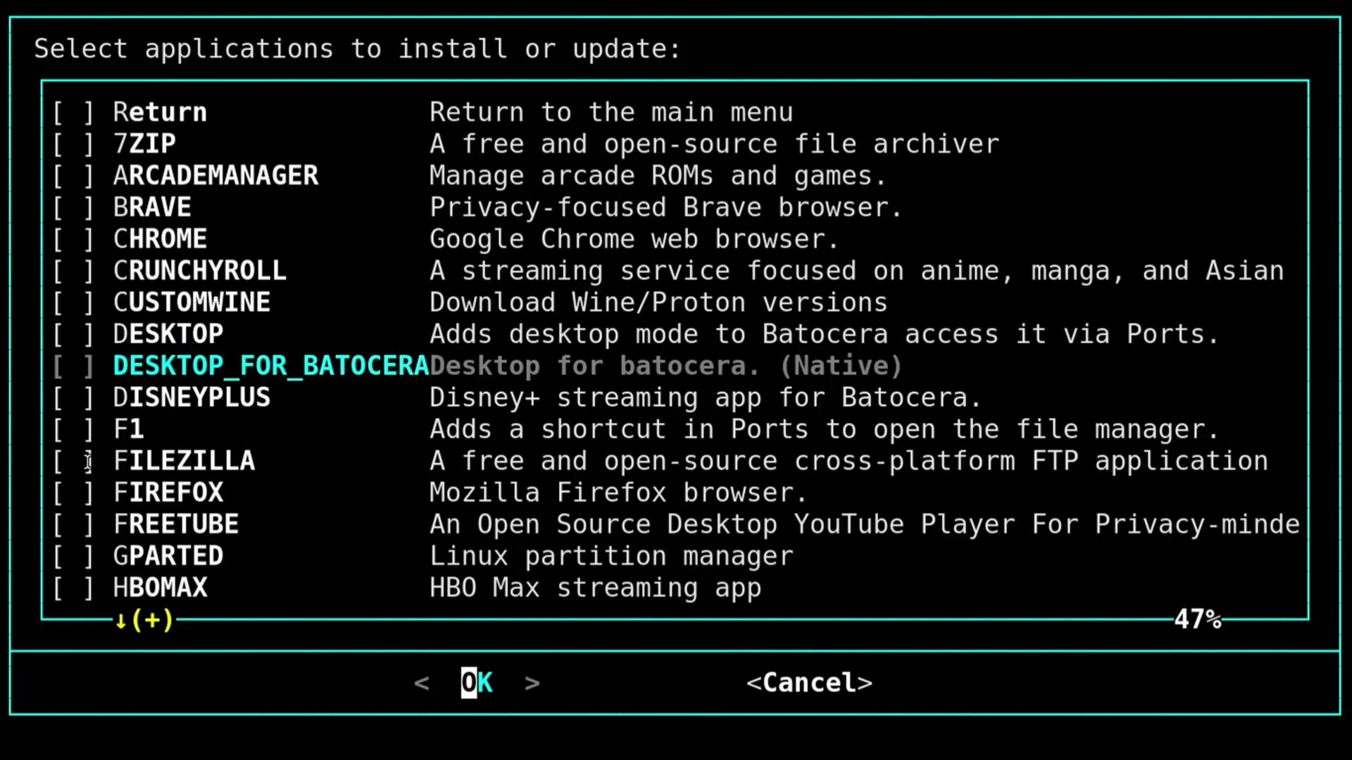
key("space")
key("Return")
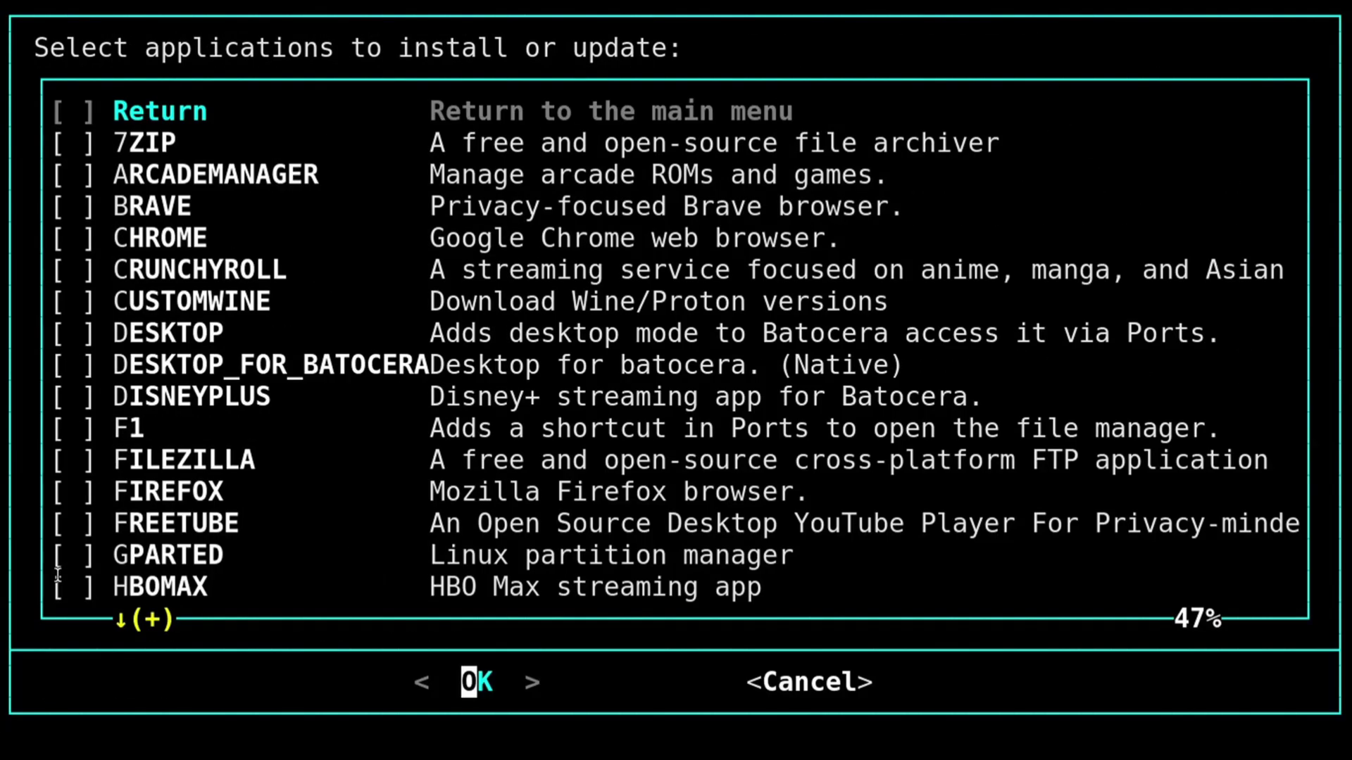
Step: Return to the category menu, exit the add-ons installer, and open /userdata with F1 from Ports
key("space")
key("Return")
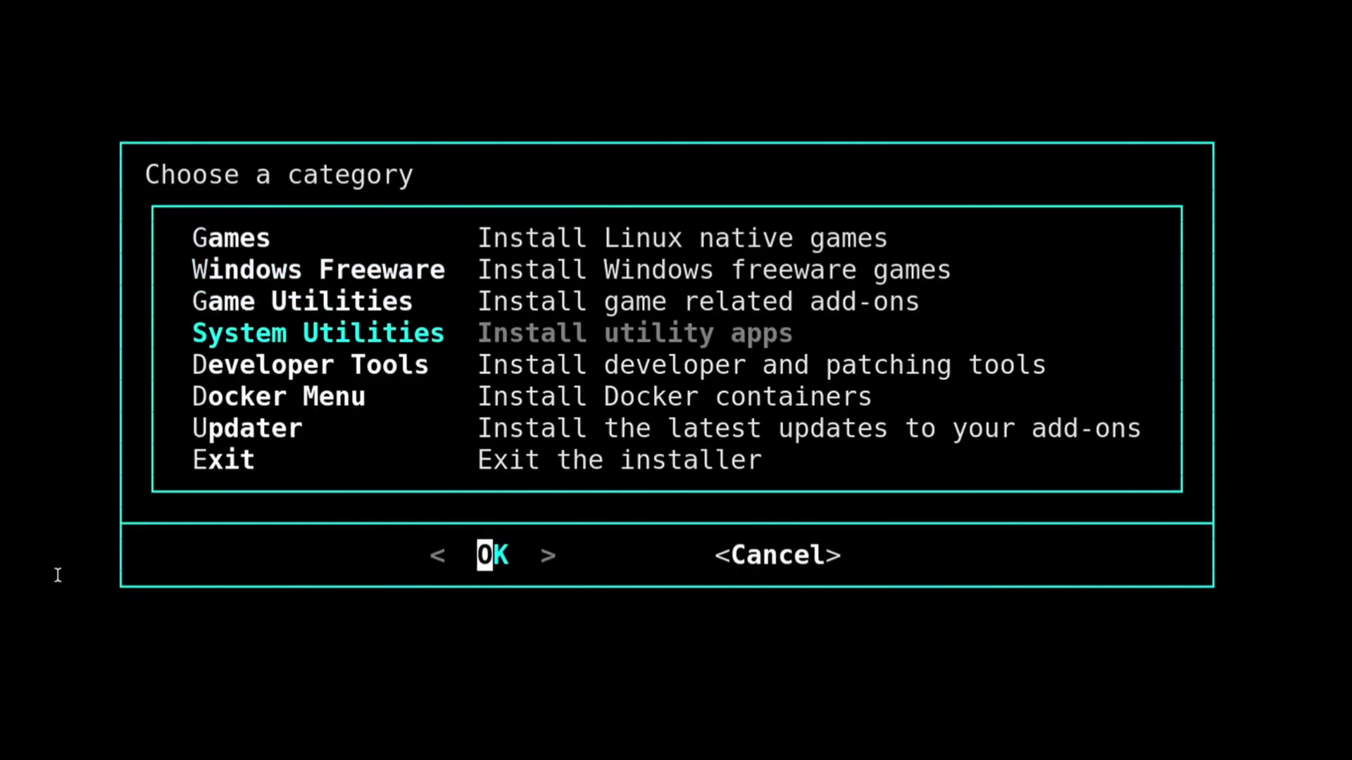
key("Down")
key("Down")
key("Down")
key("Down")
key("Return")
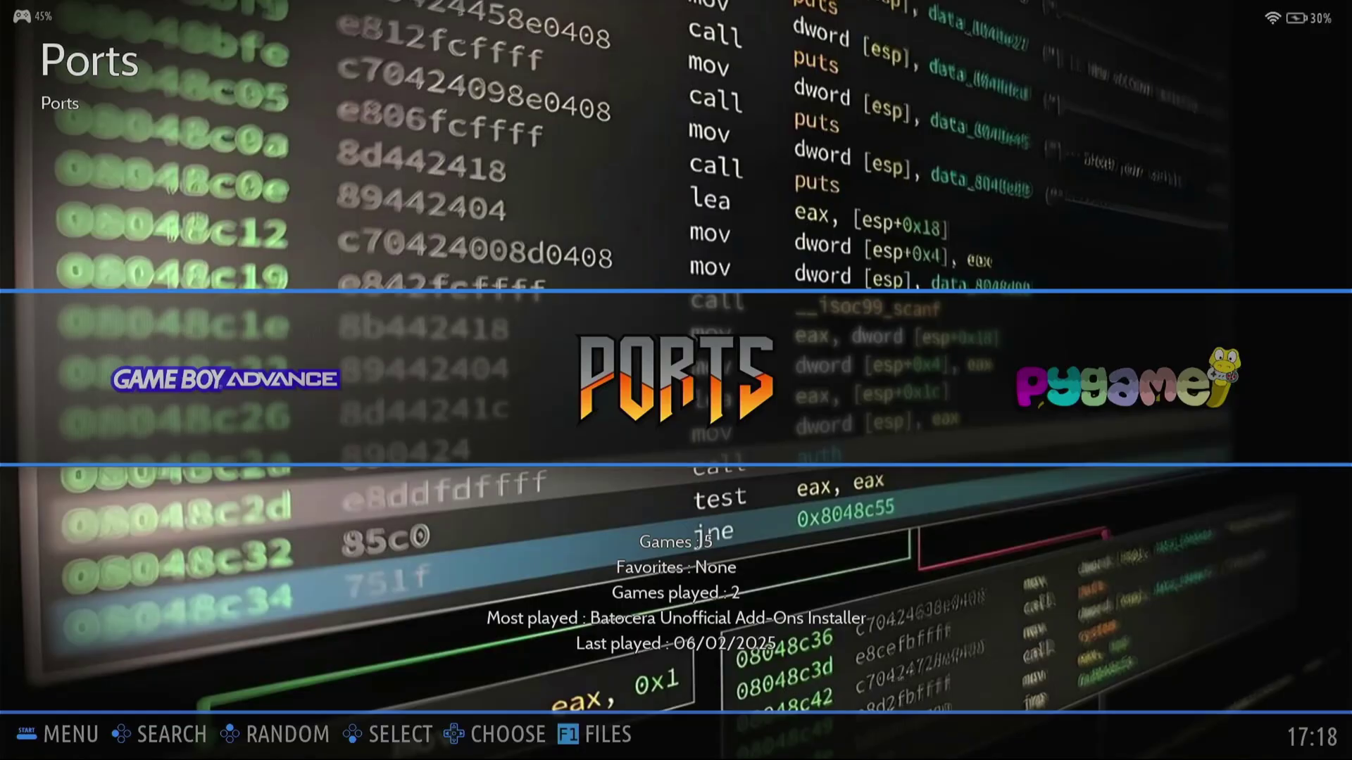
key("F1")
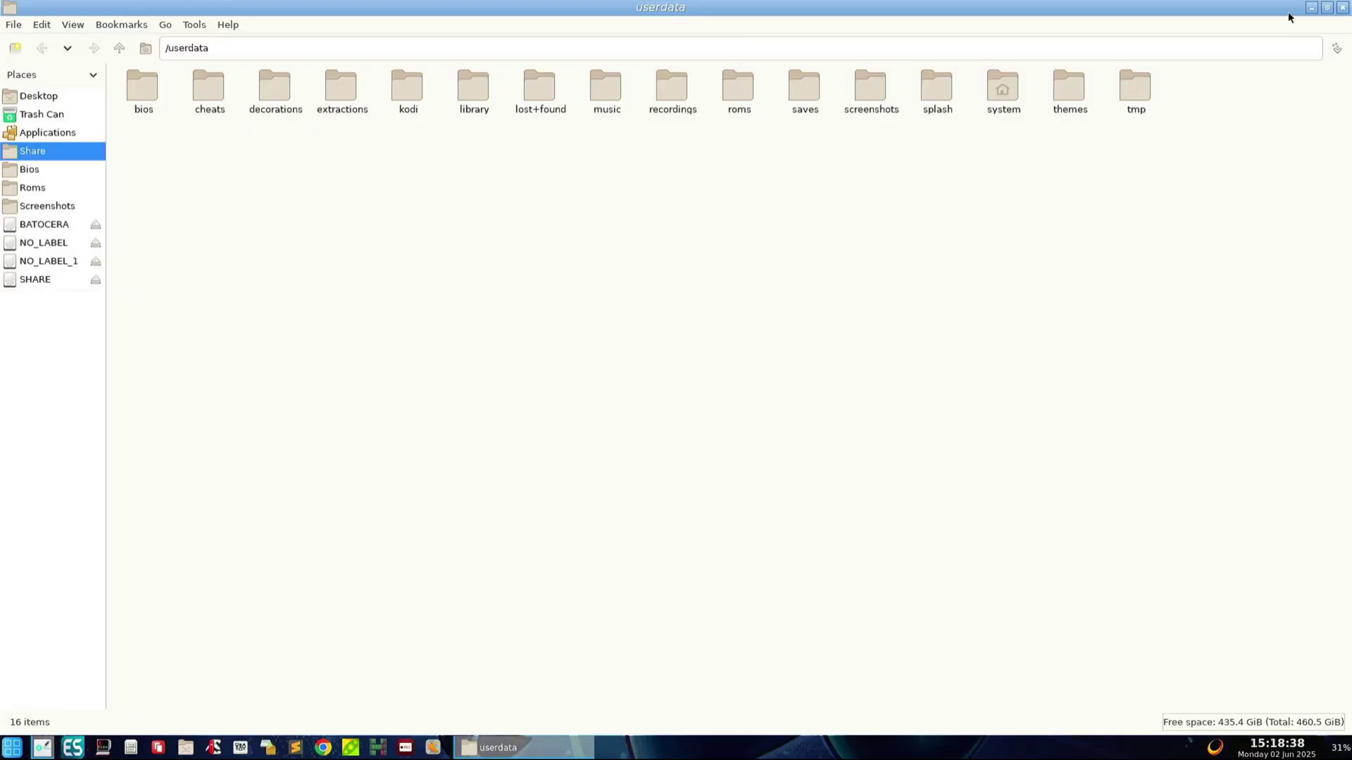
Step: View the 42 applications, unmaximize the window to the upper right, then return to /userdata
left_click(47, 135)
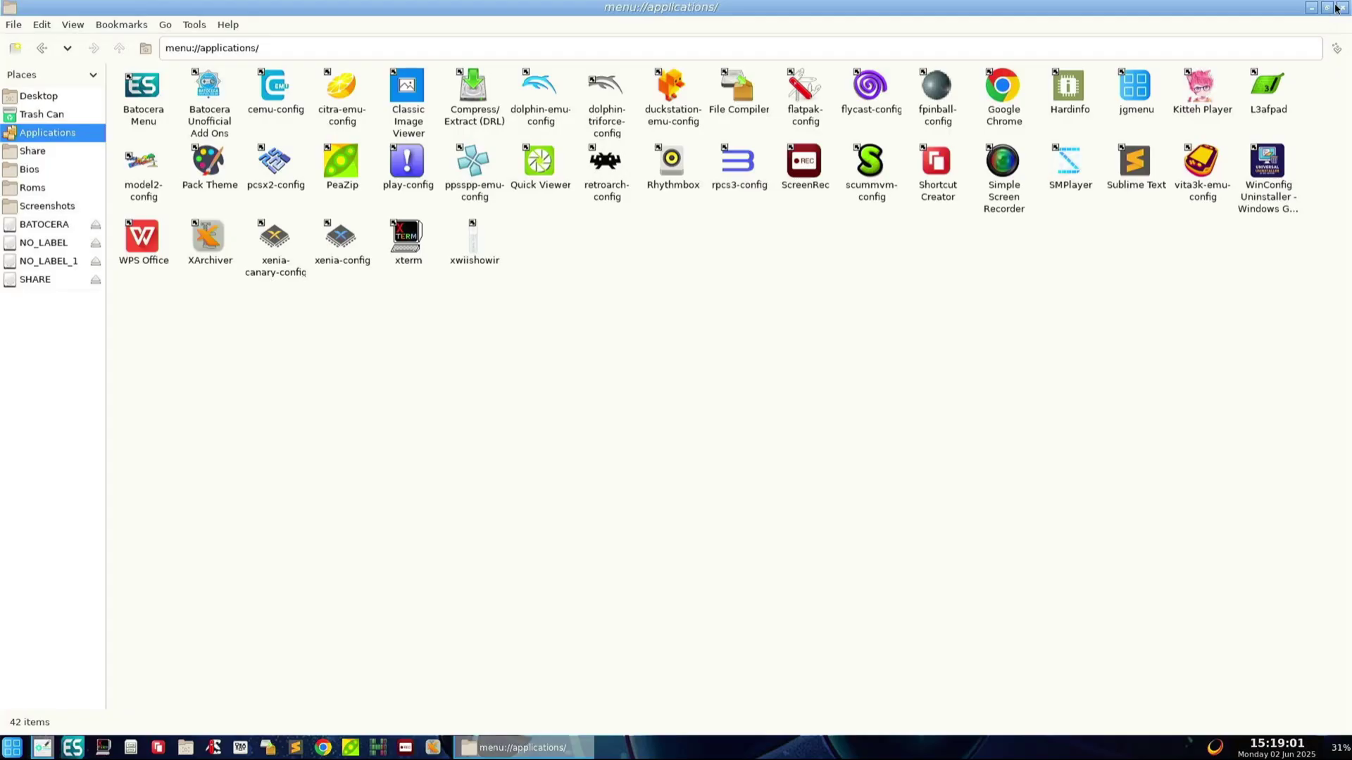
left_click(1327, 9)
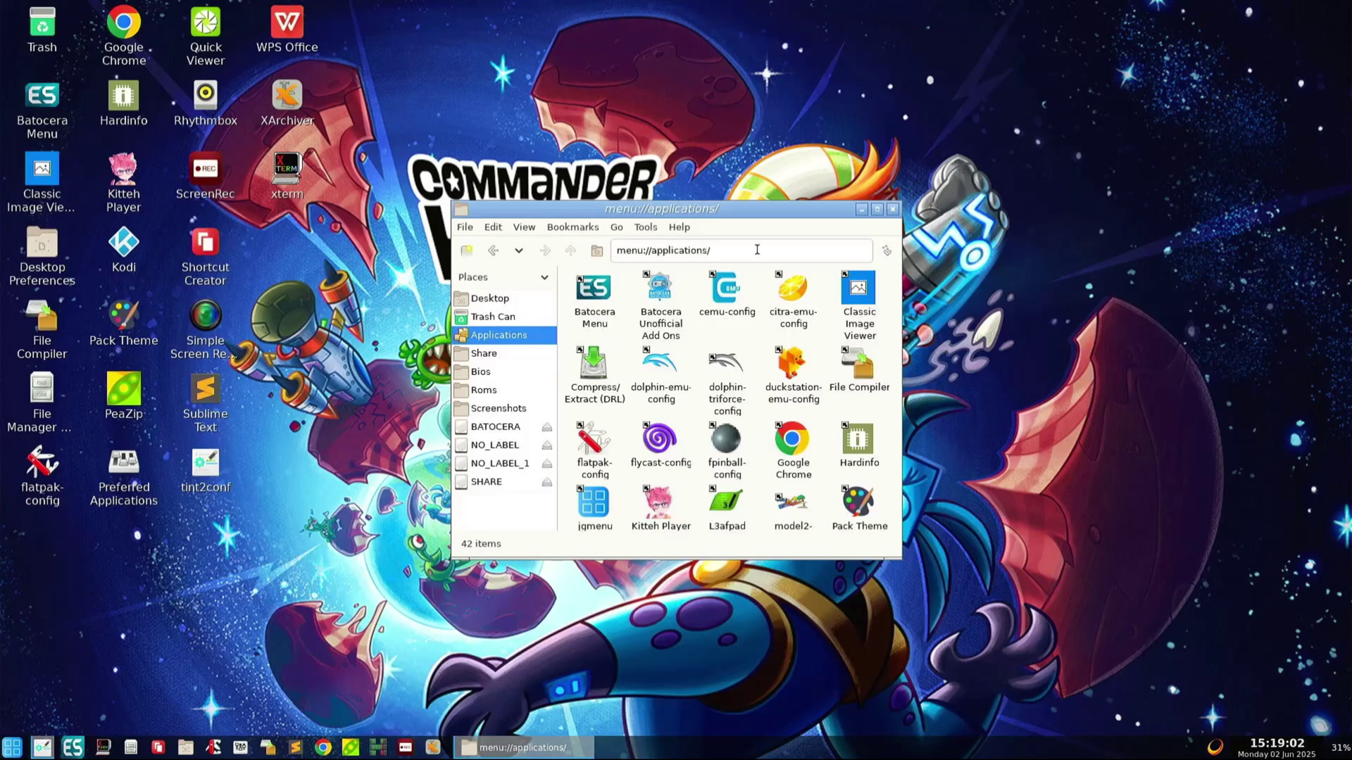
left_click_drag(777, 212, 1053, 28)
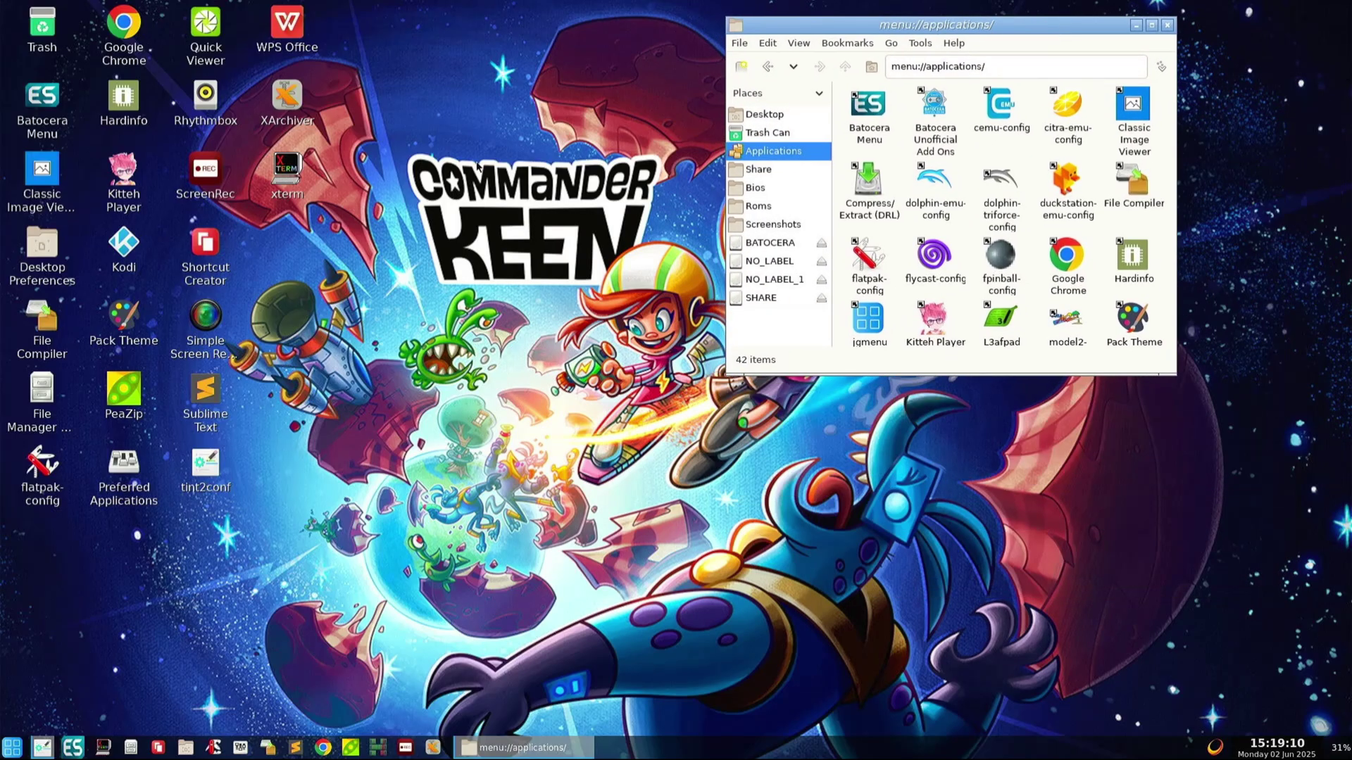
left_click(761, 170)
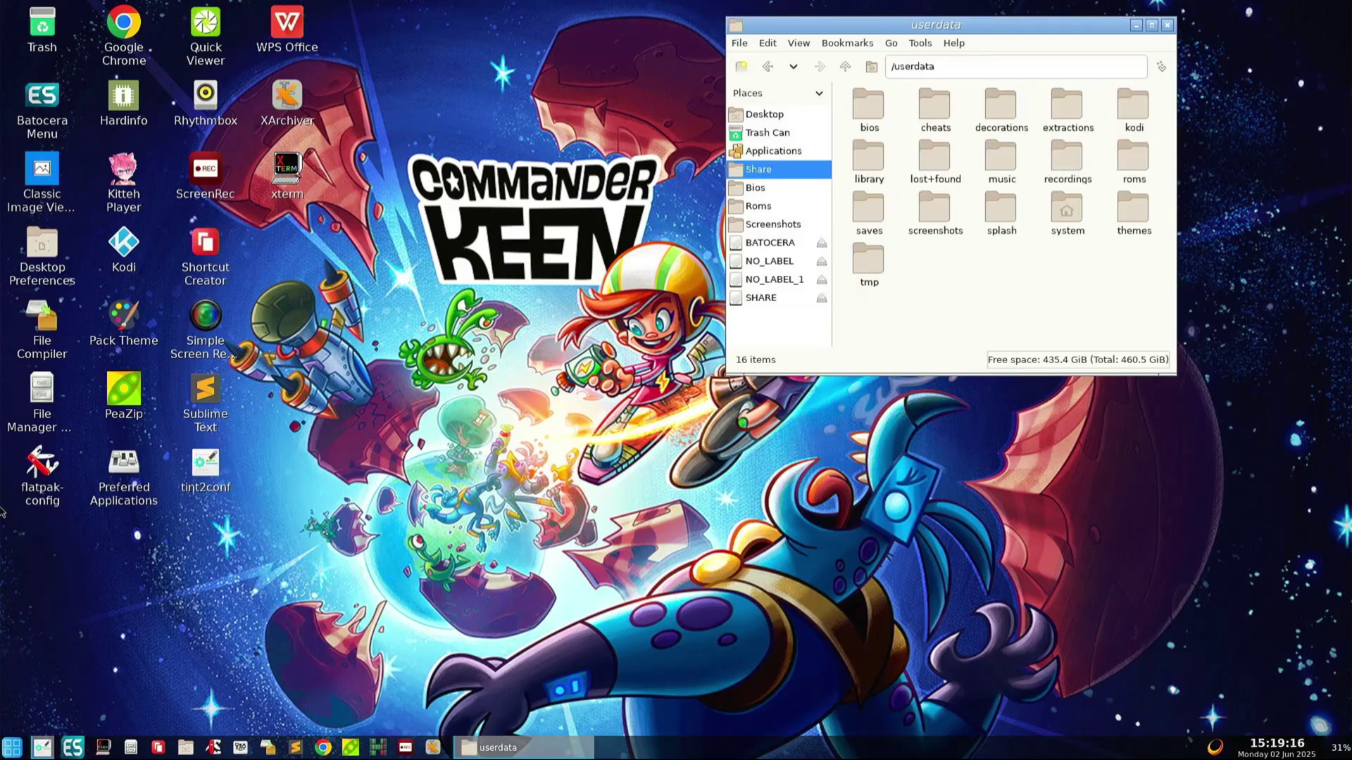
Step: Switch back to EmulationStation and browse past Ports, Pygame and Nintendo to the Favorites collection
left_click(73, 748)
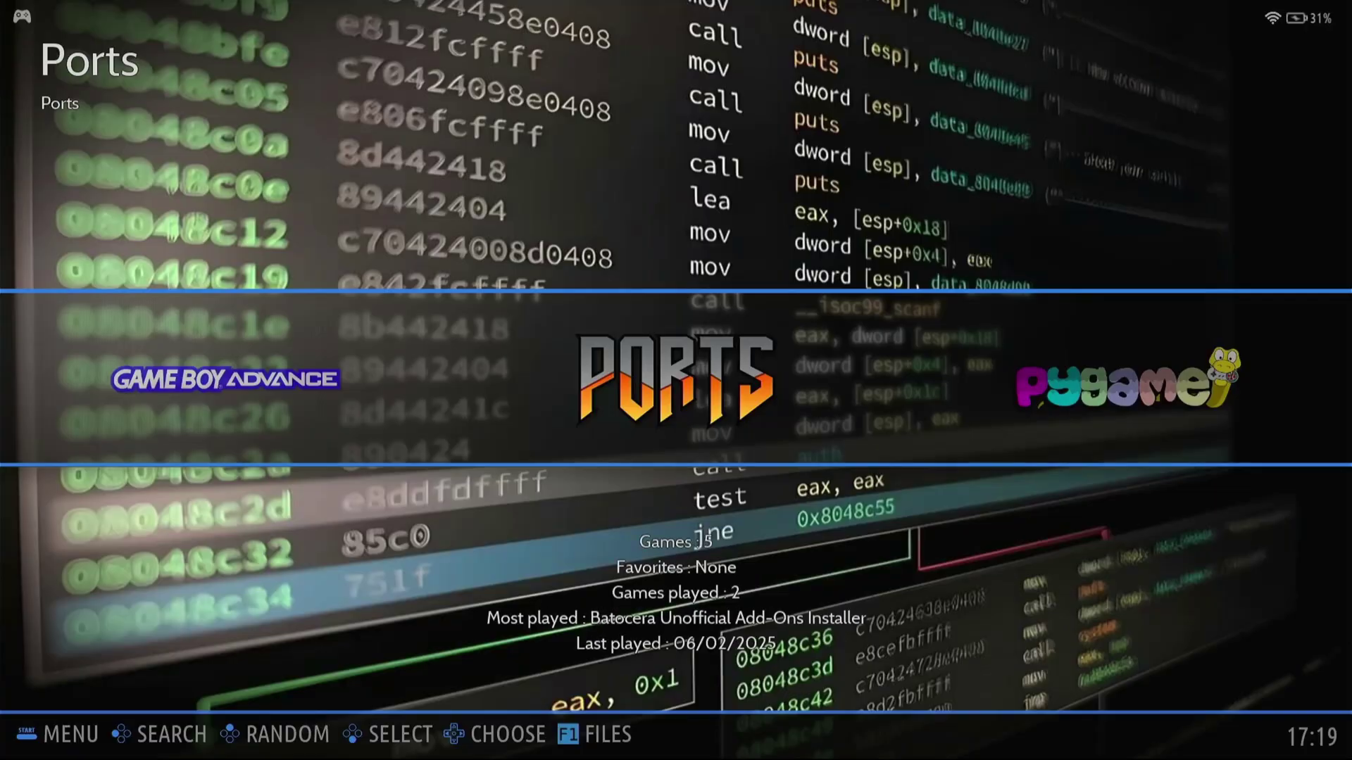
key("Right")
key("Right")
key("Right")
key("Right")
key("Right")
key("Left")
key("Left")
key("Left")
key("Left")
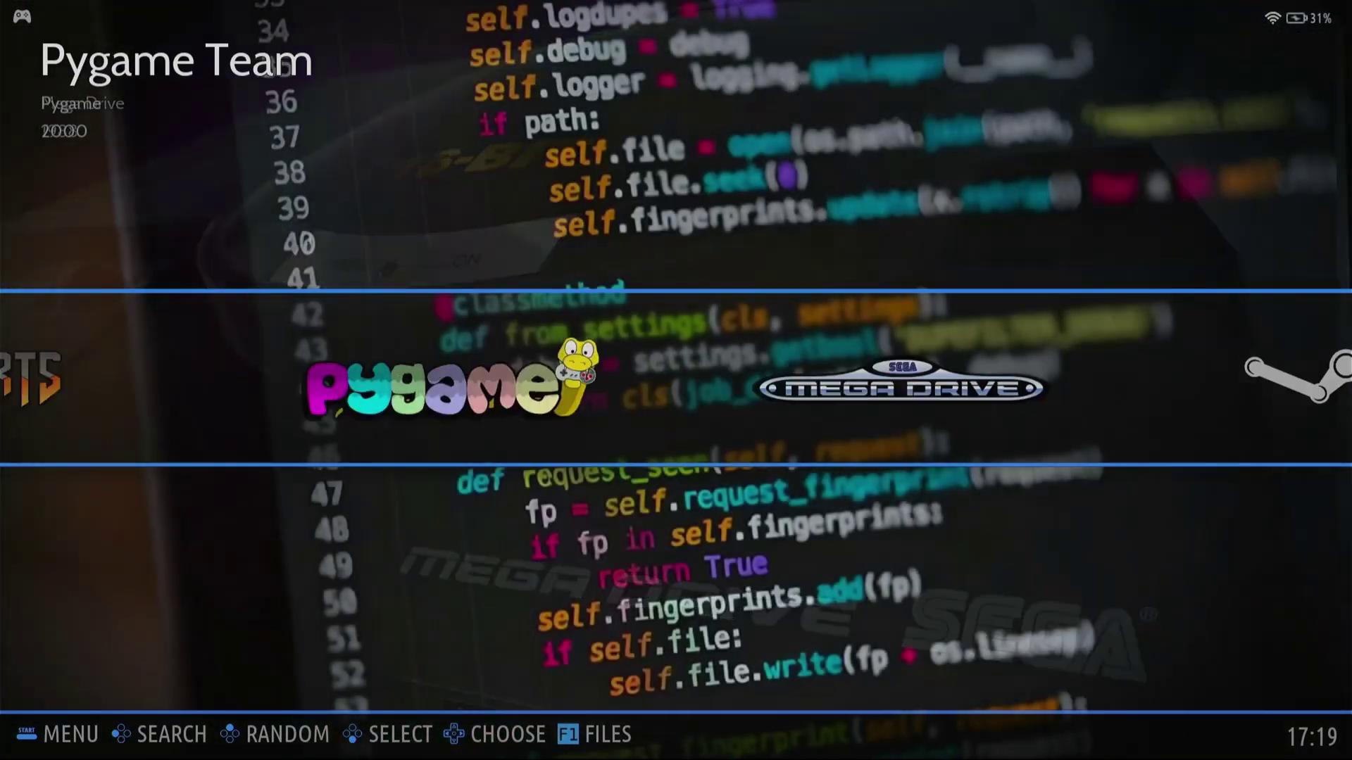
key("Left")
key("Left")
key("Right")
key("Right")
key("Right")
key("Right")
key("Right")
key("Right")
key("Right")
key("Right")
key("Right")
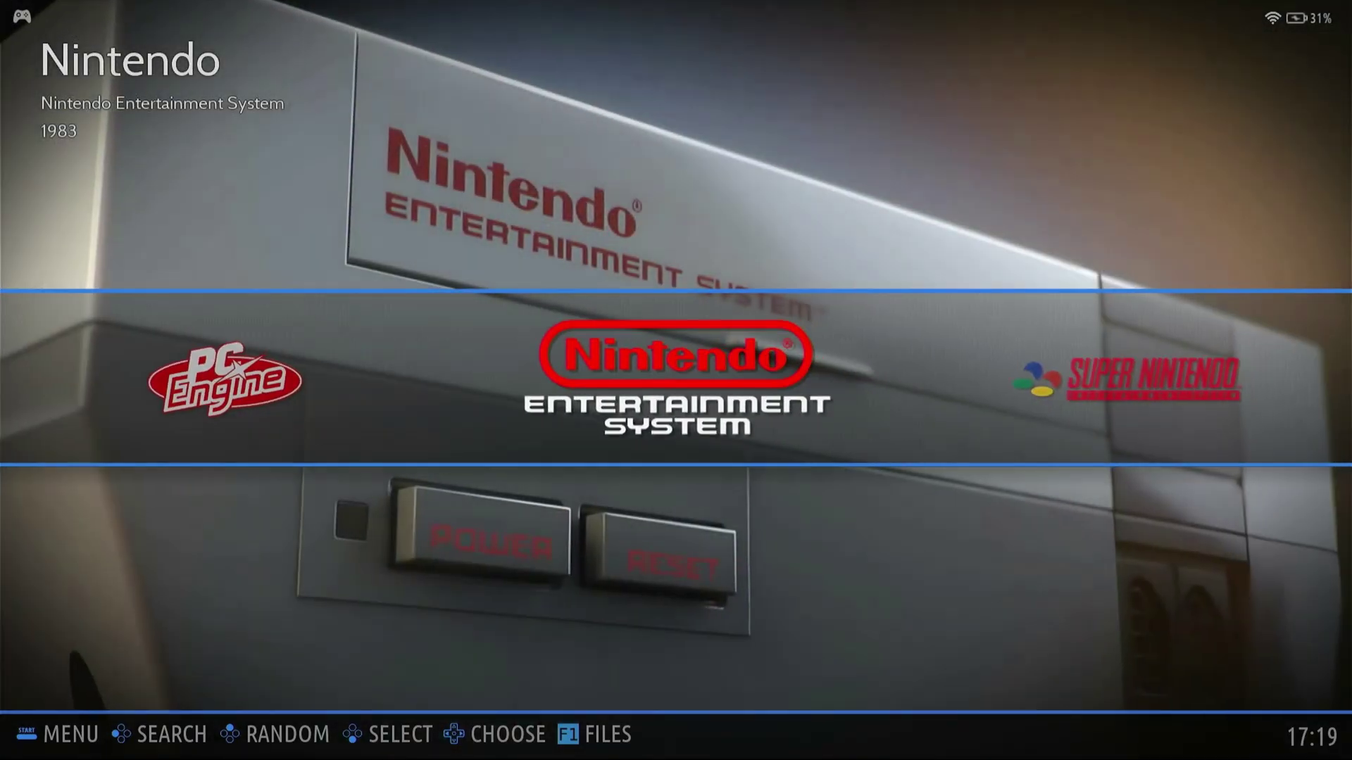
key("Left")
key("Left")
key("Left")
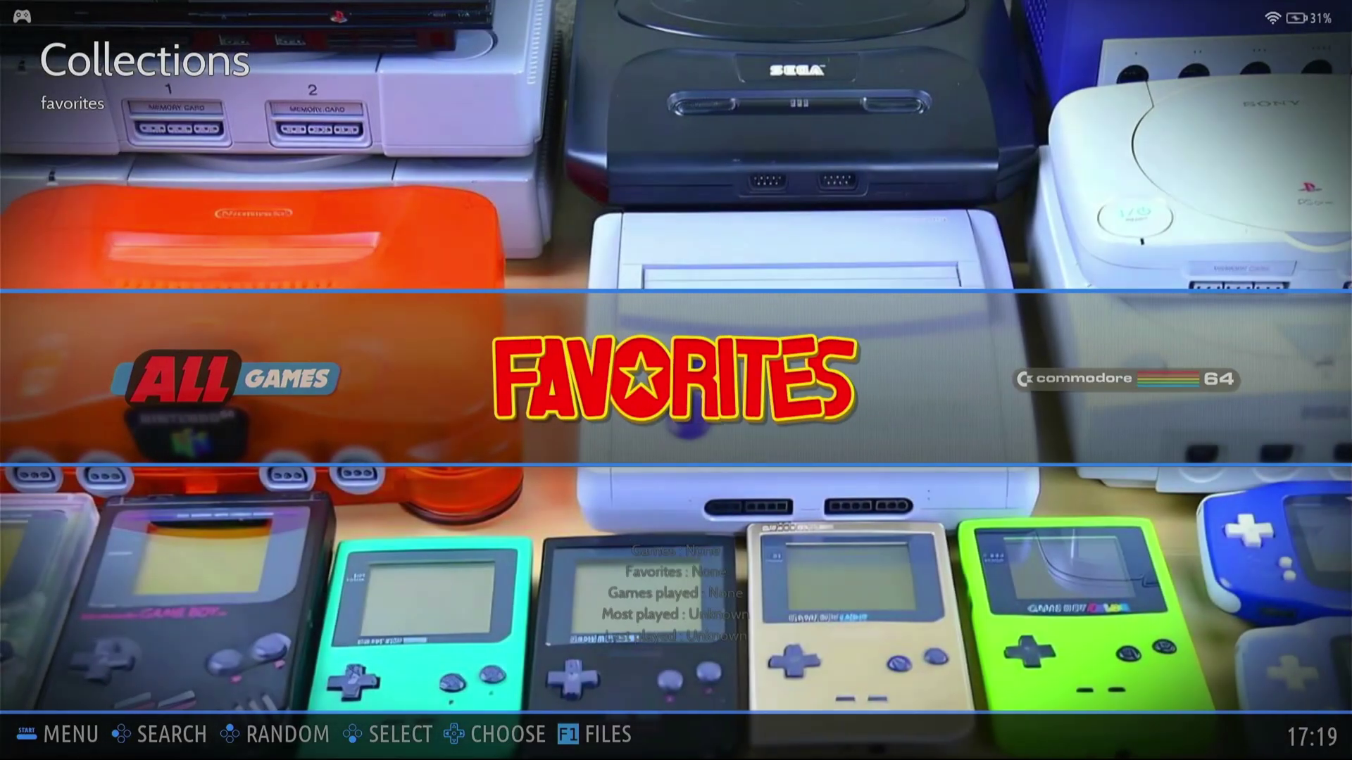
Step: Open the userdata window with F1, minimize, restore and unmaximize it, then close it
key("F1")
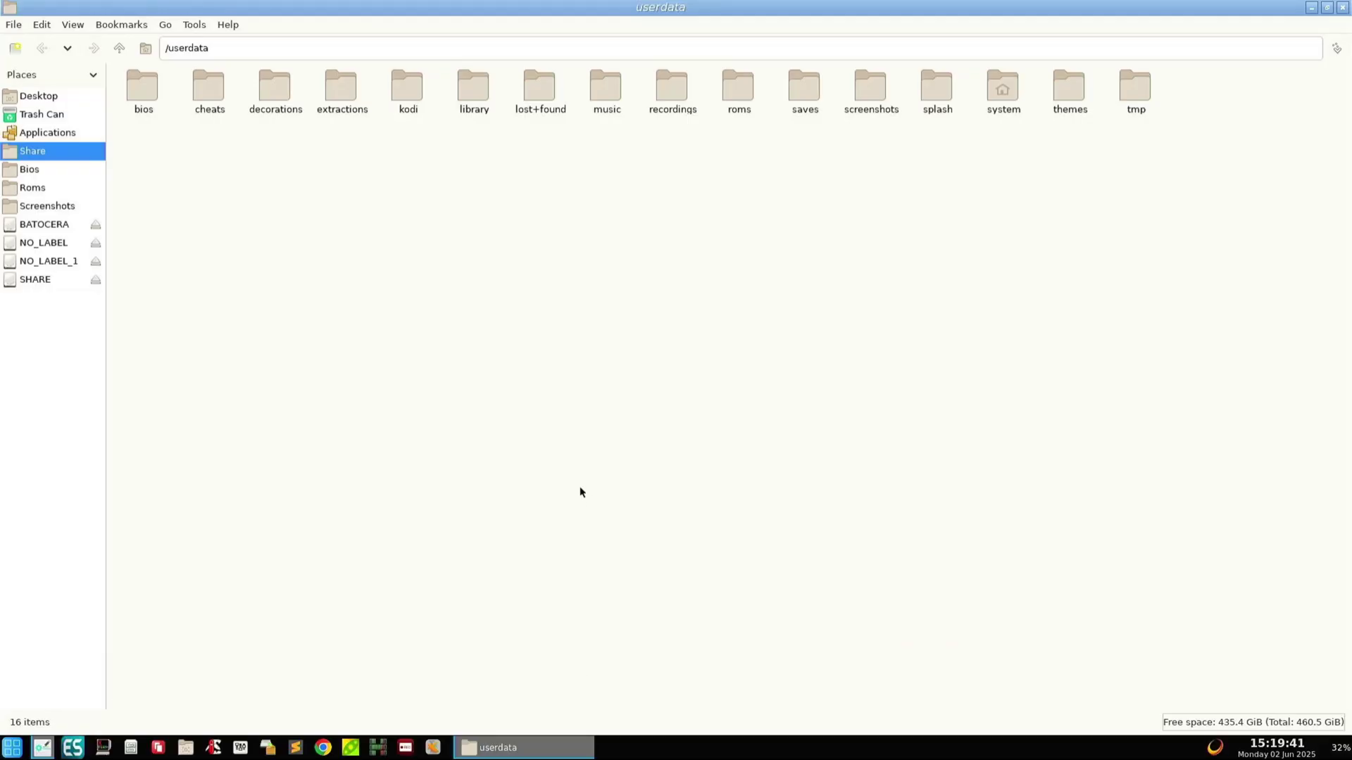
left_click(504, 747)
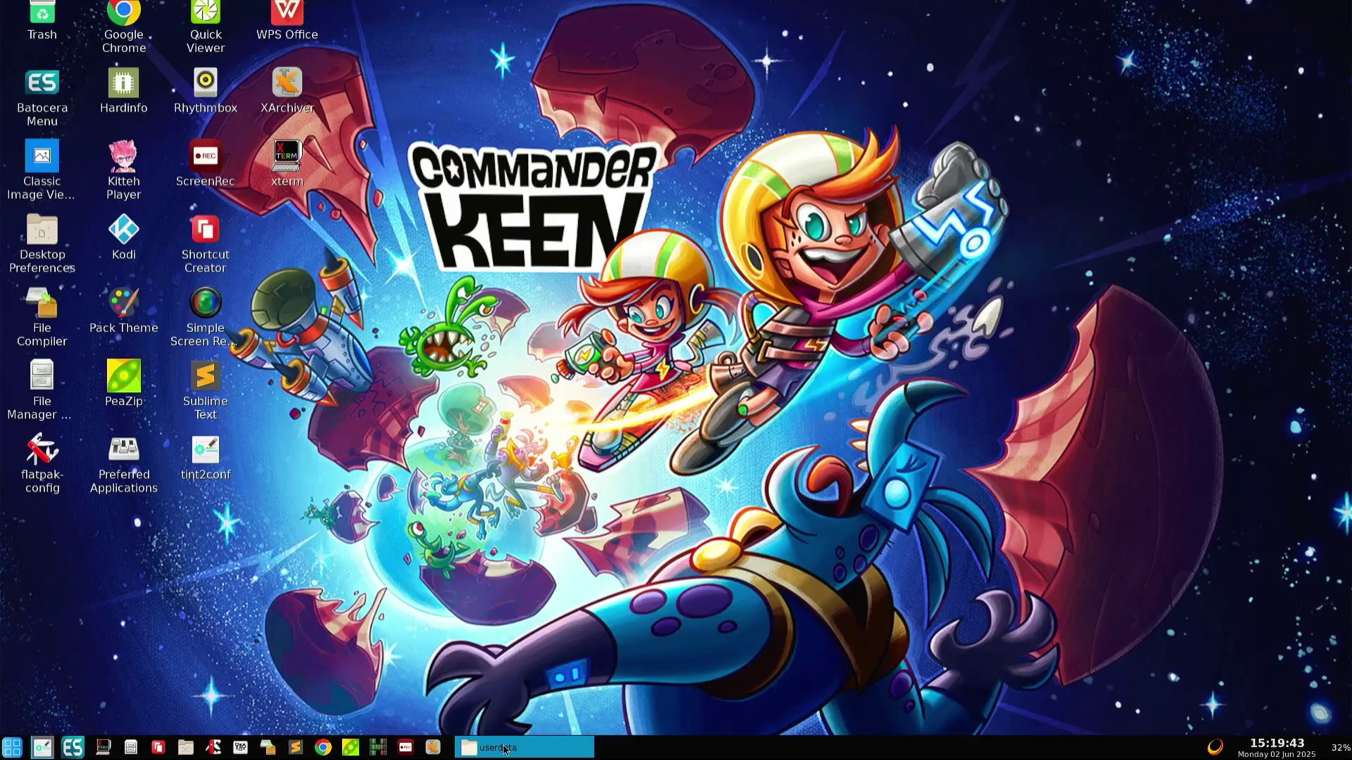
left_click(520, 747)
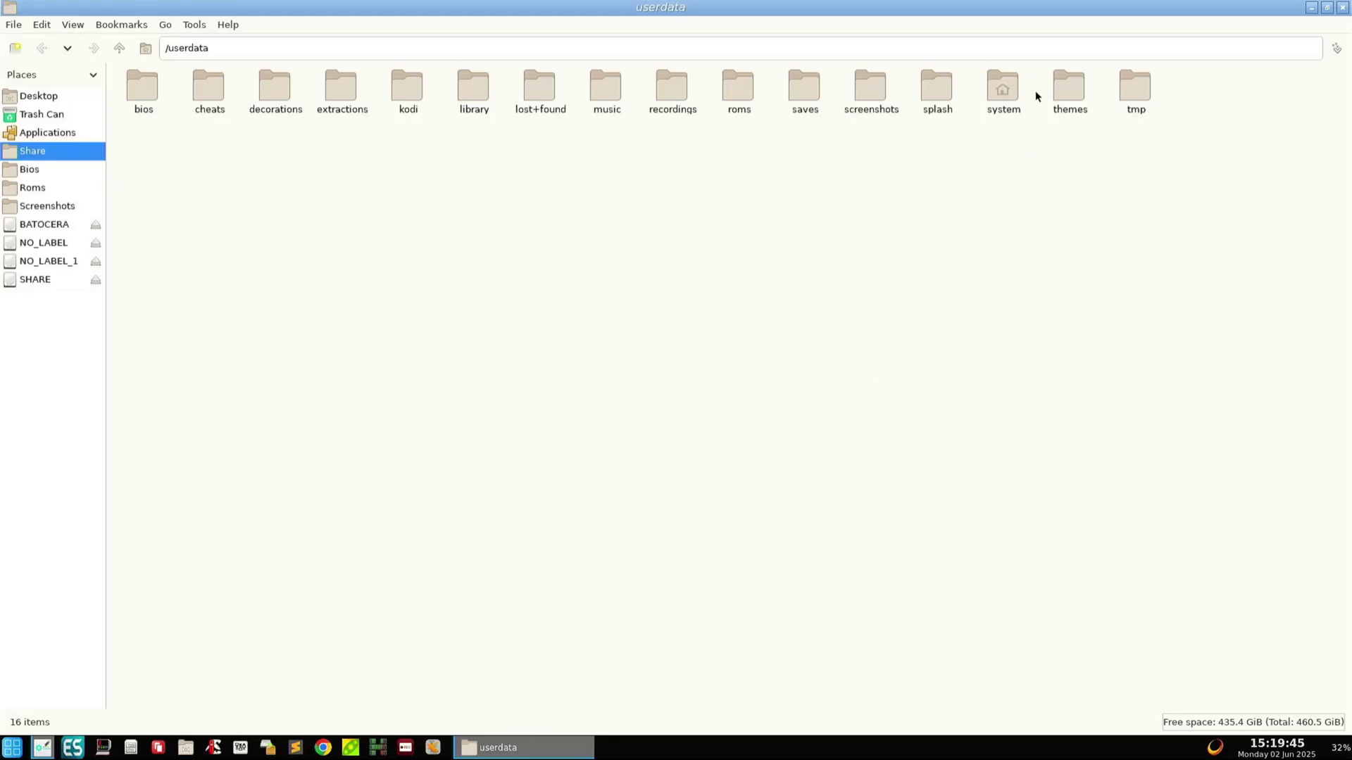
left_click(1327, 9)
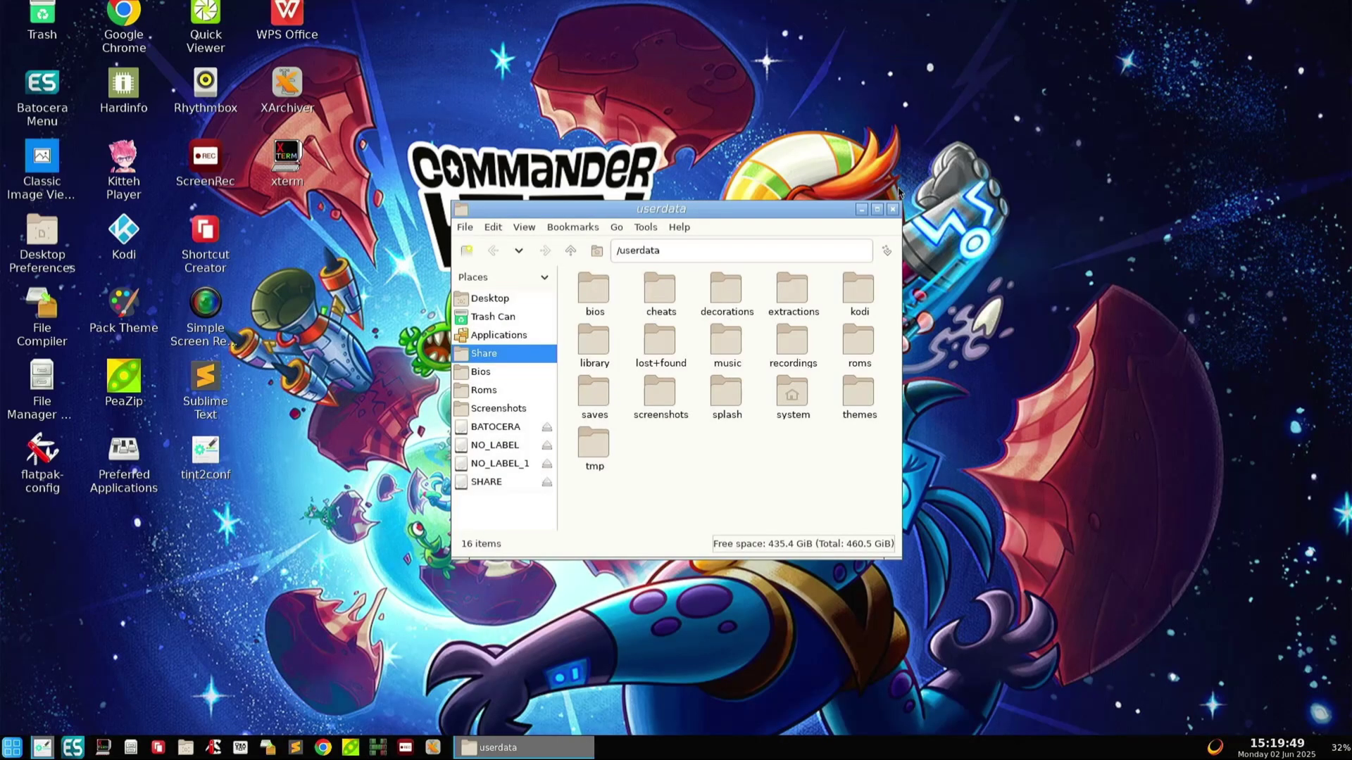
left_click(892, 208)
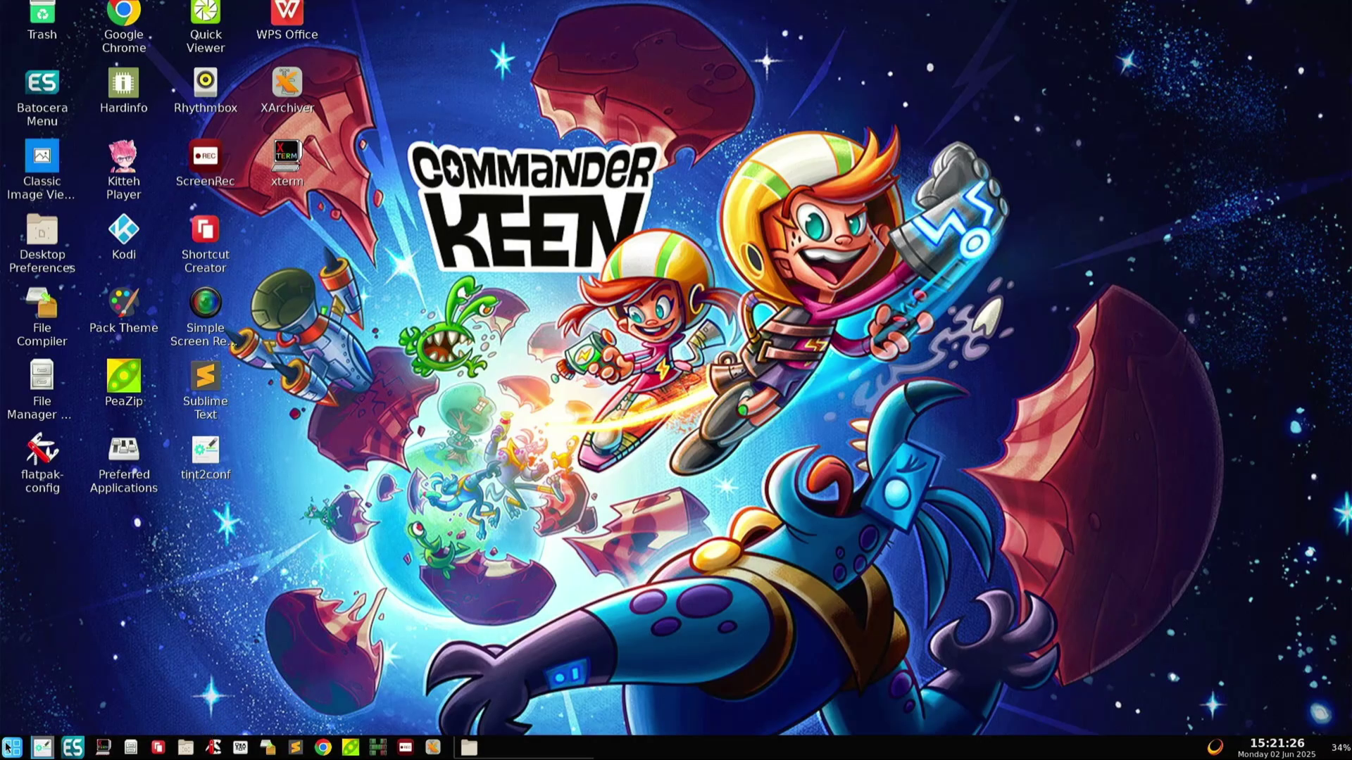
left_click(9, 746)
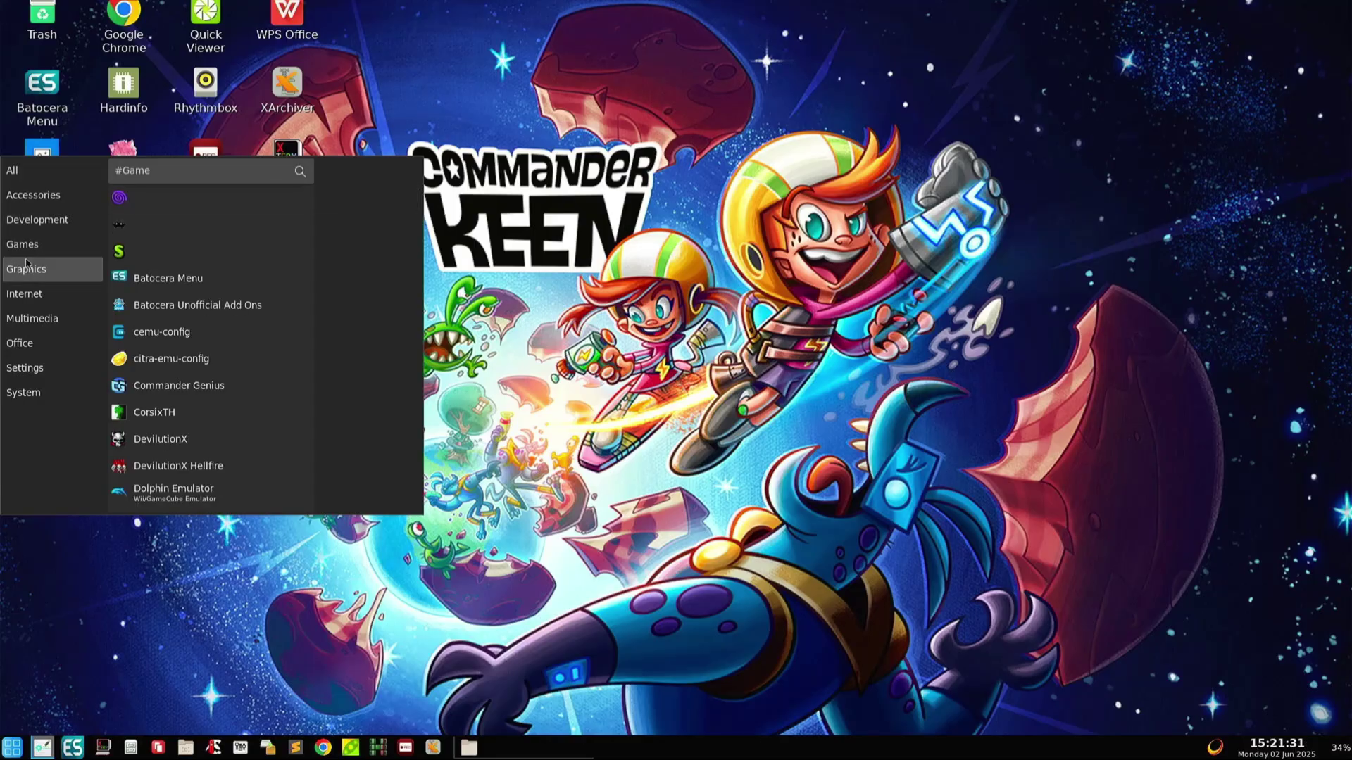
mouse_move(28, 278)
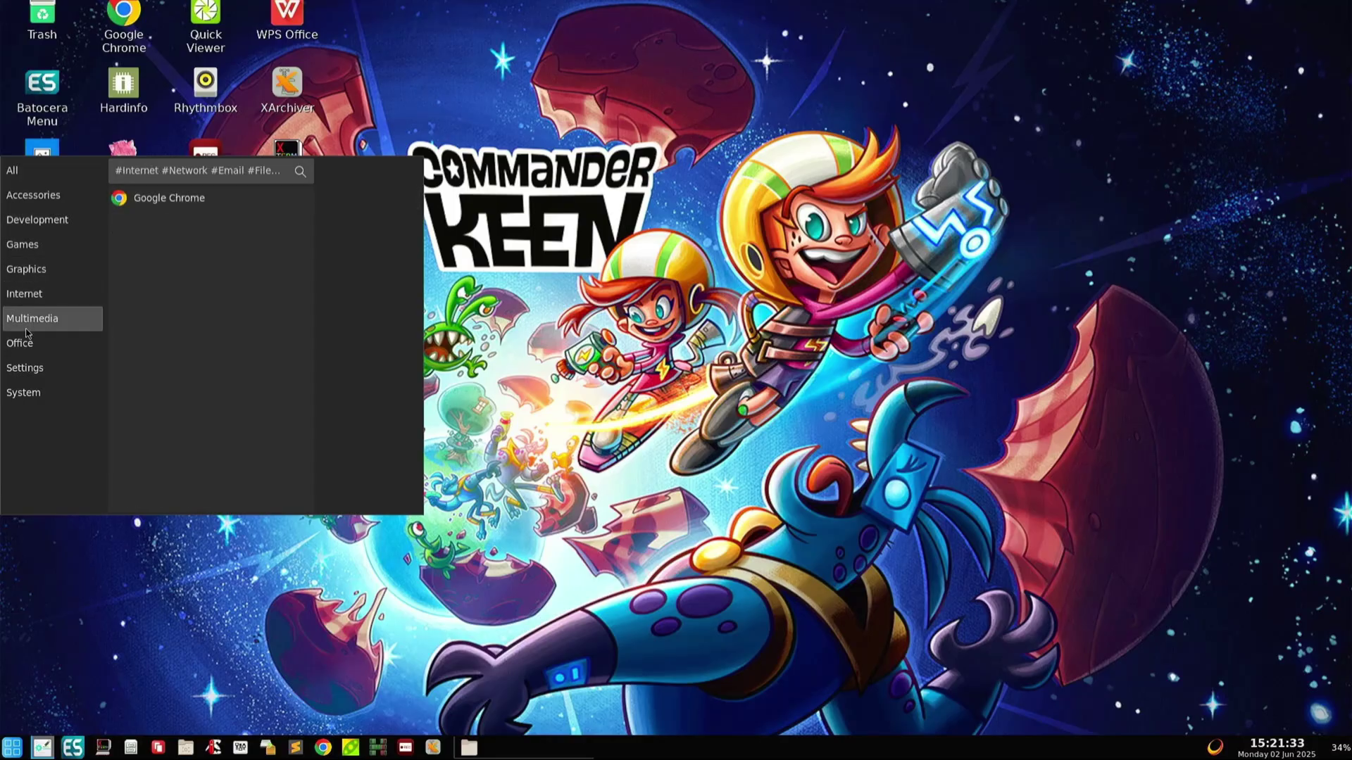
mouse_move(26, 331)
mouse_move(29, 375)
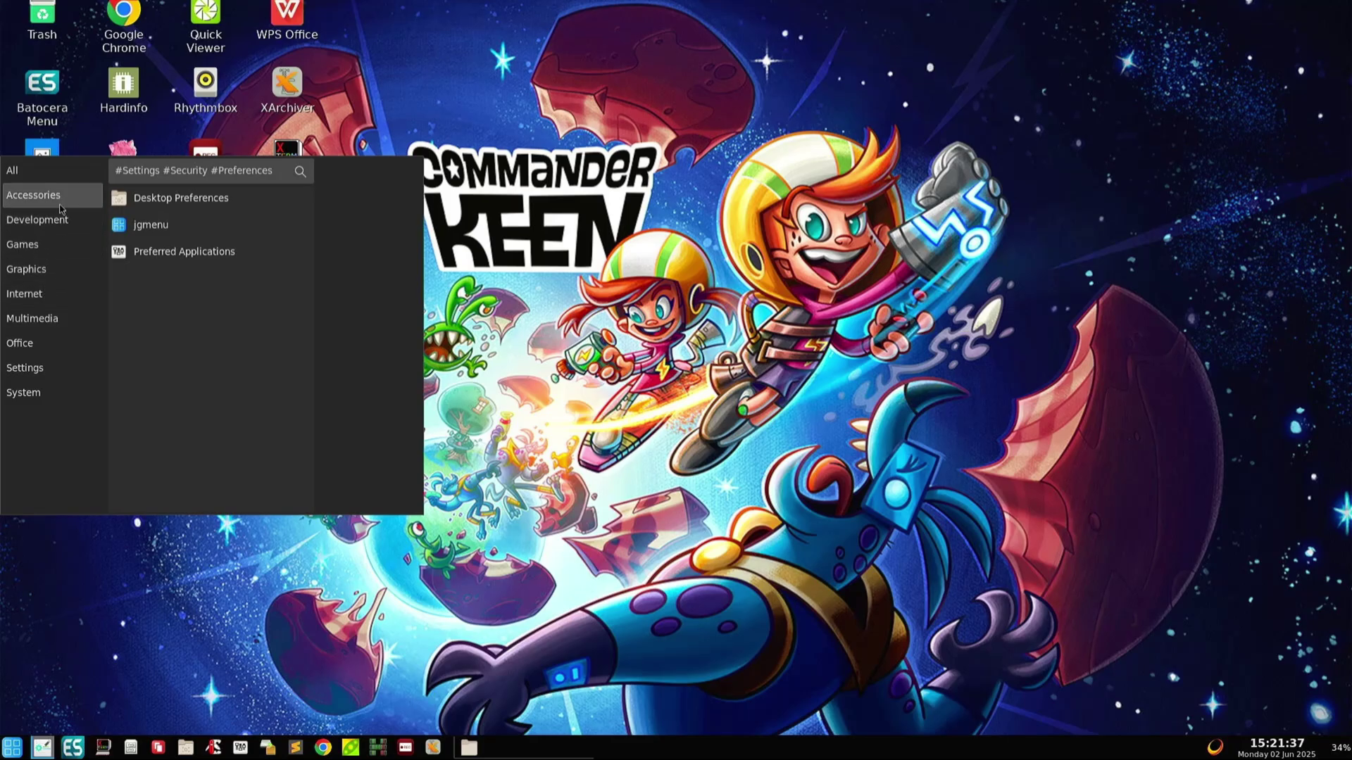
mouse_move(62, 215)
mouse_move(62, 176)
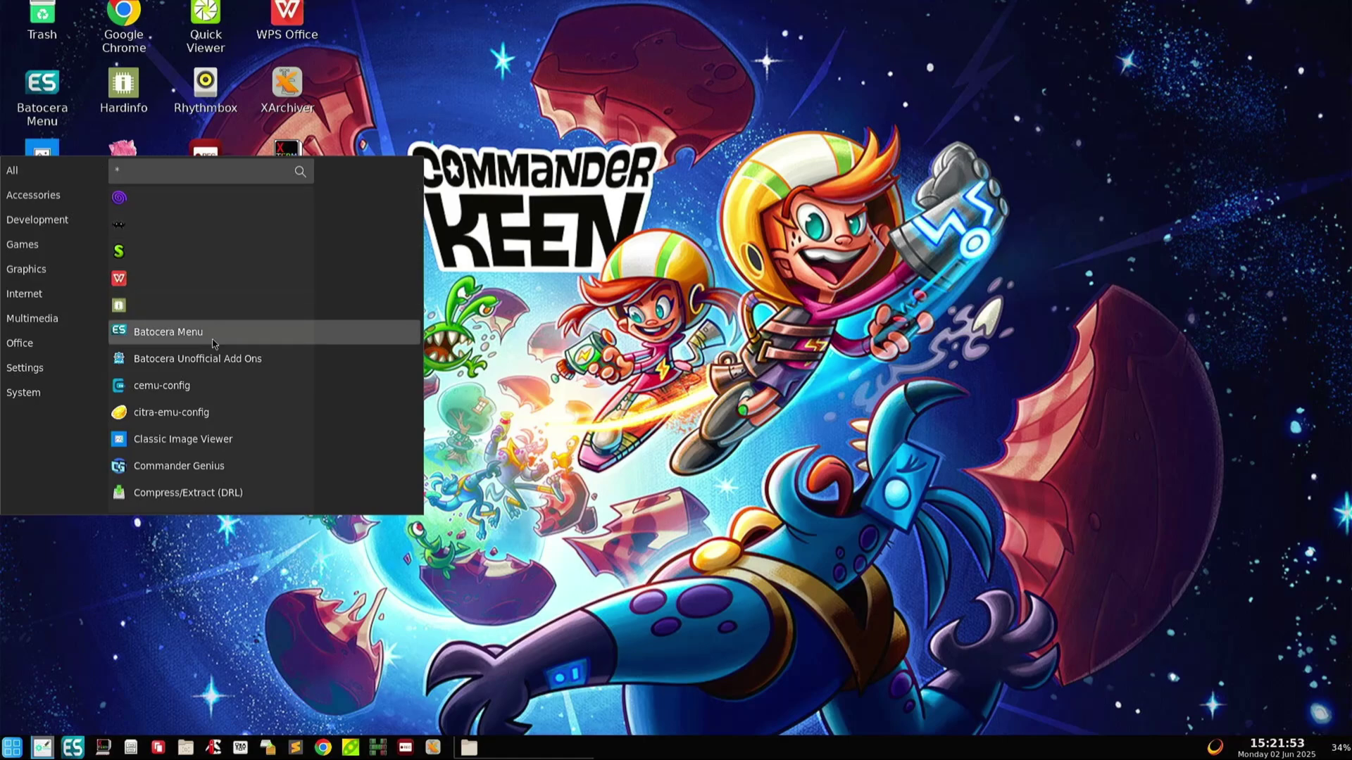
scroll(214, 343, "down", 5)
scroll(214, 344, "down", 10)
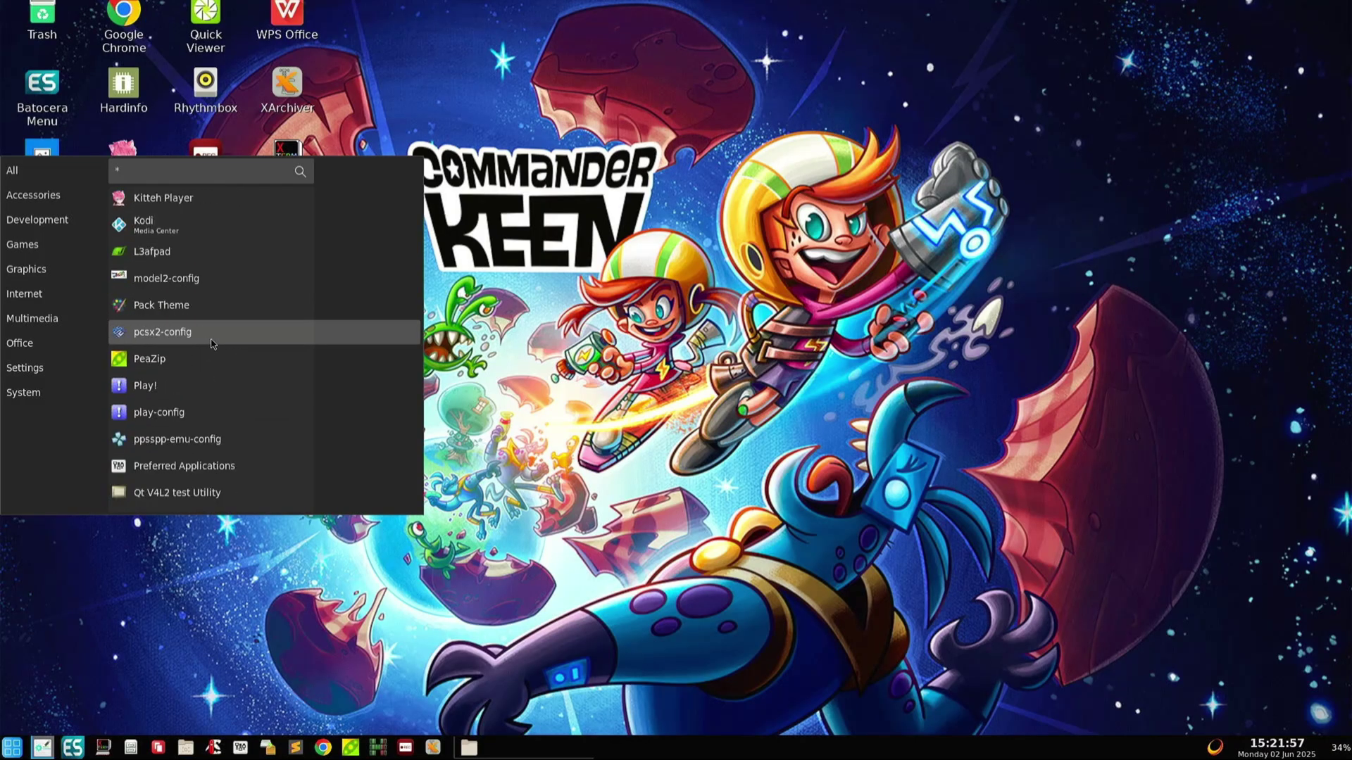
scroll(214, 343, "down", 8)
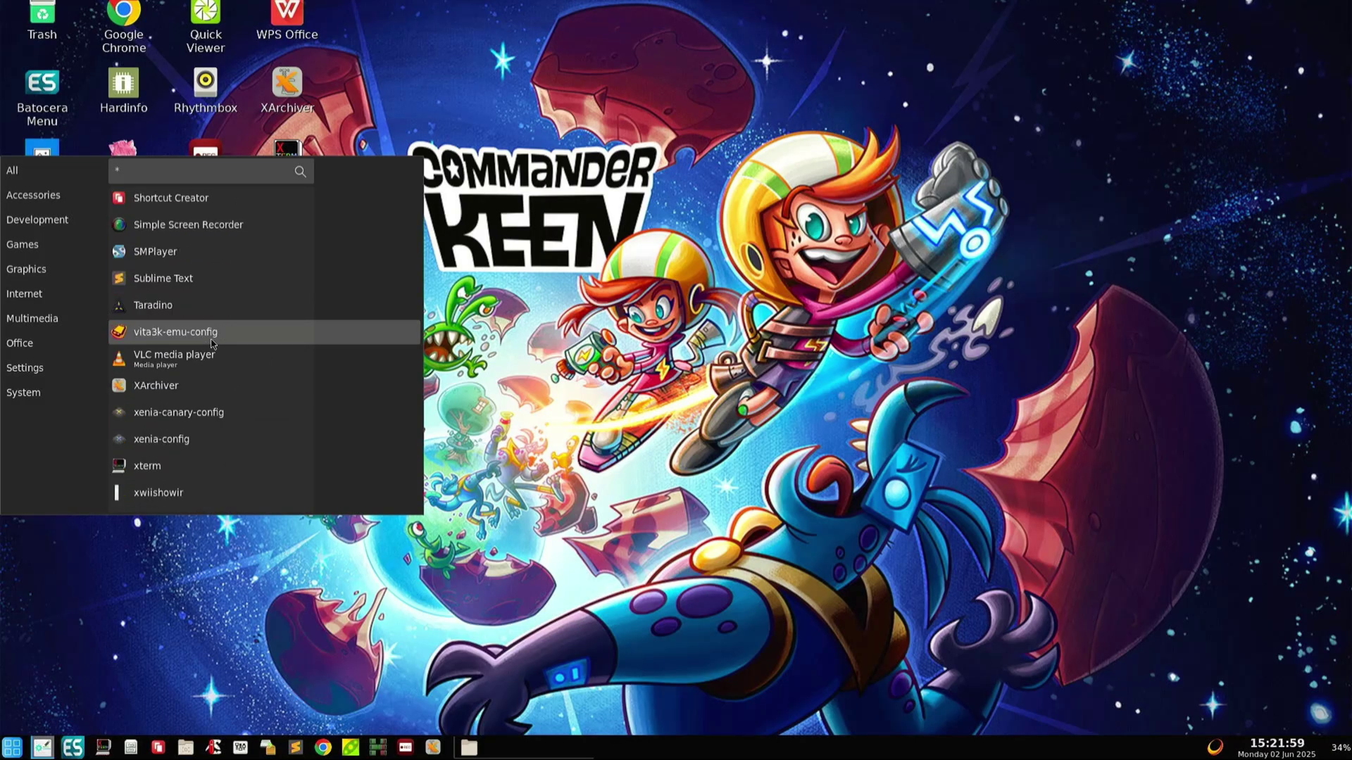
left_click(19, 213)
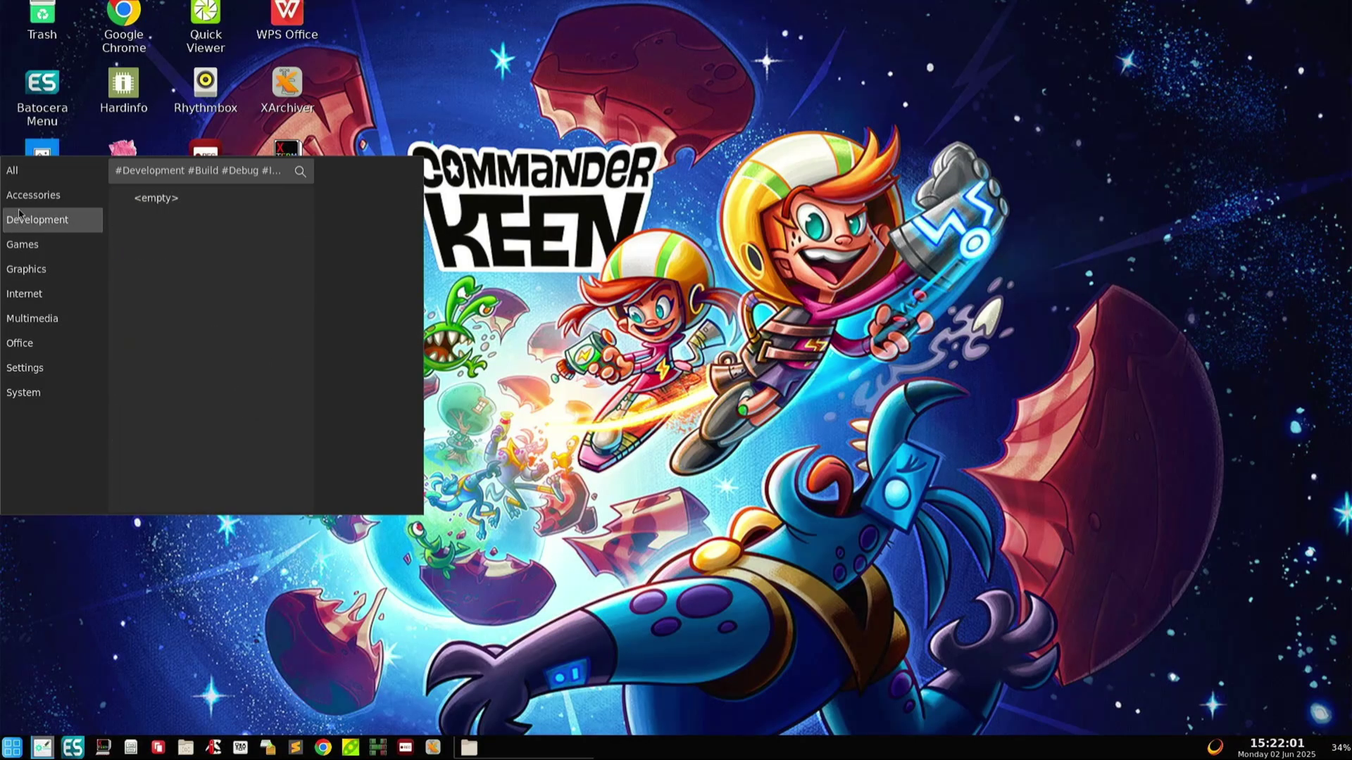
left_click(35, 201)
left_click(42, 175)
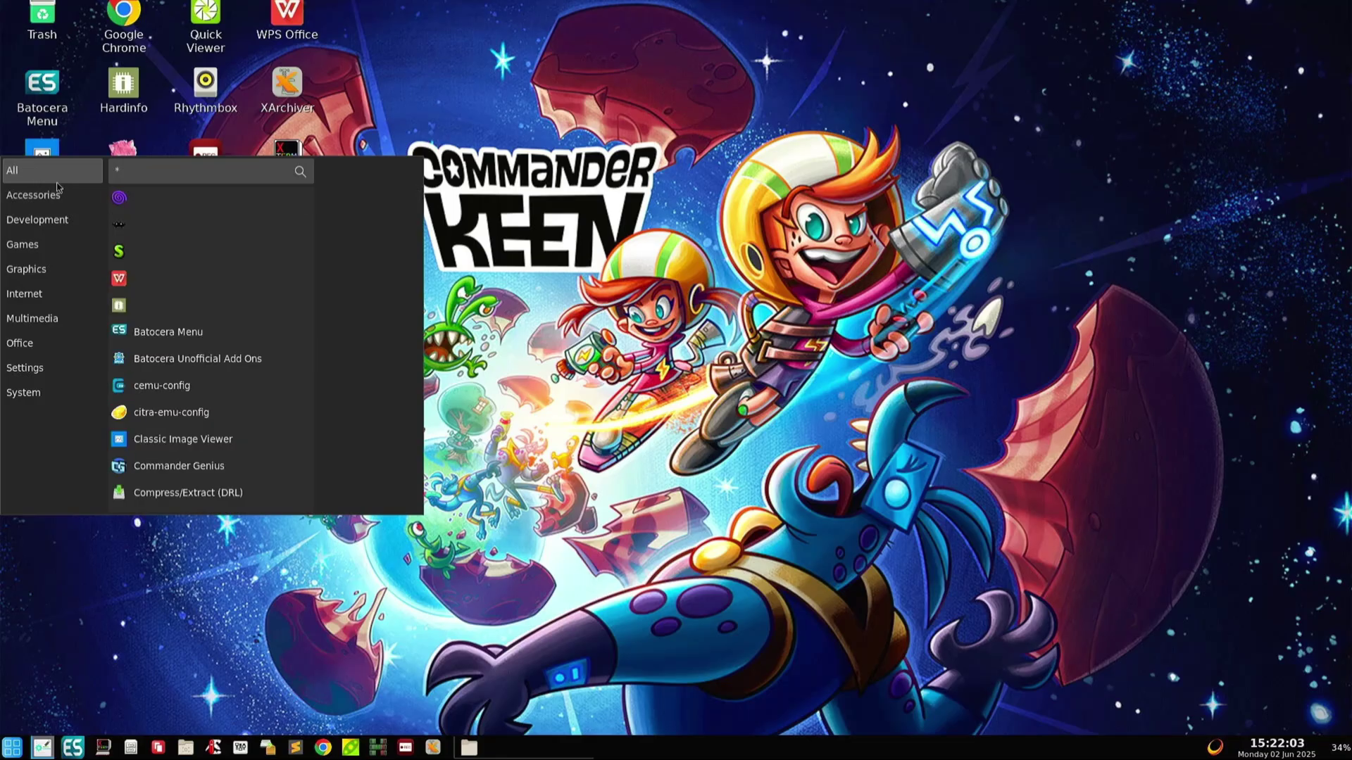
scroll(217, 439, "down", 10)
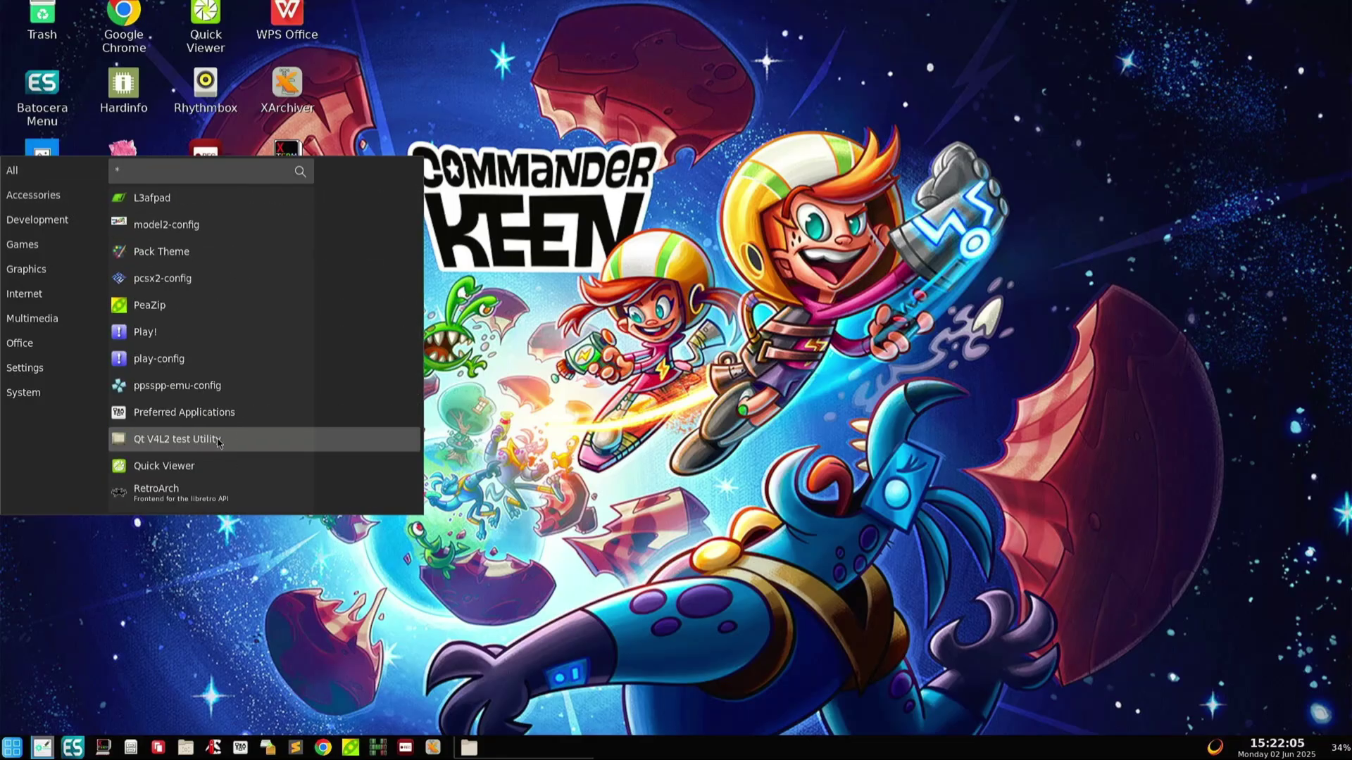
scroll(217, 439, "down", 5)
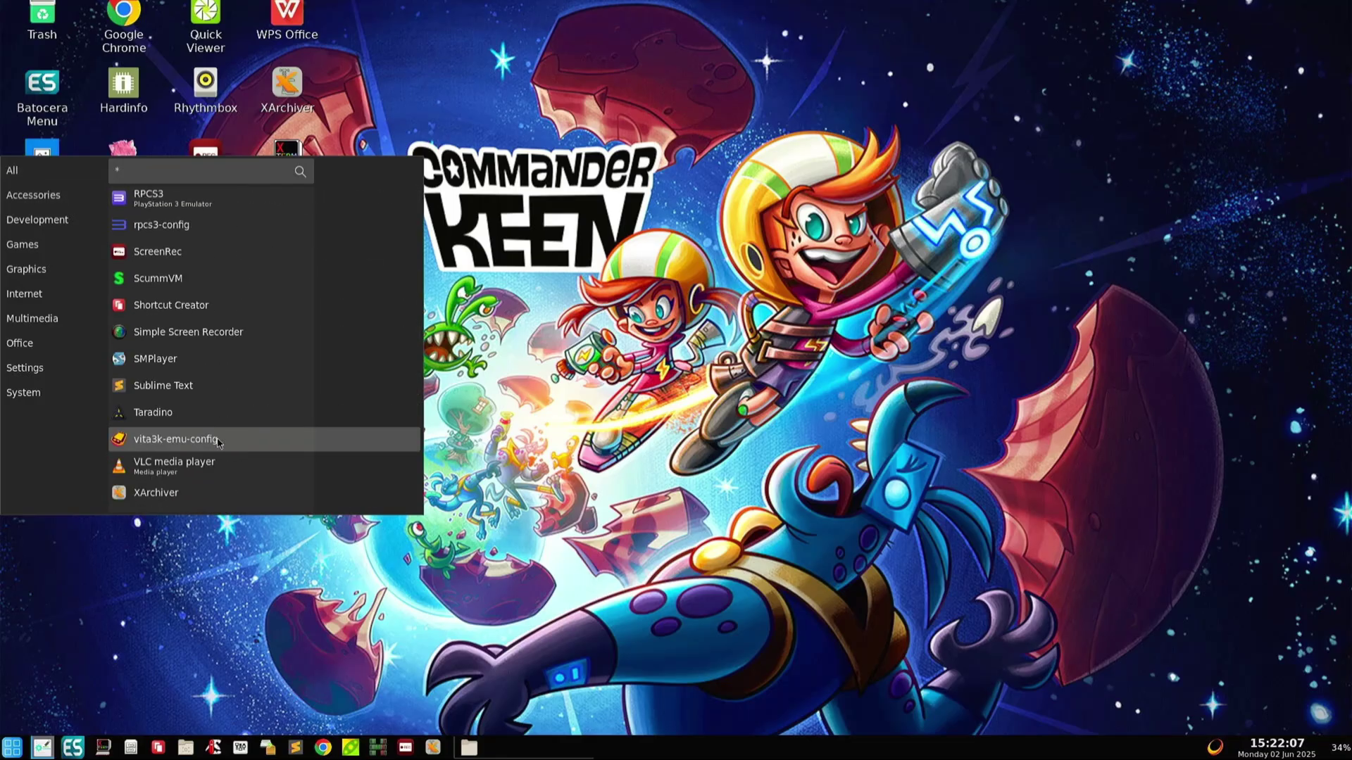
scroll(217, 442, "down", 2)
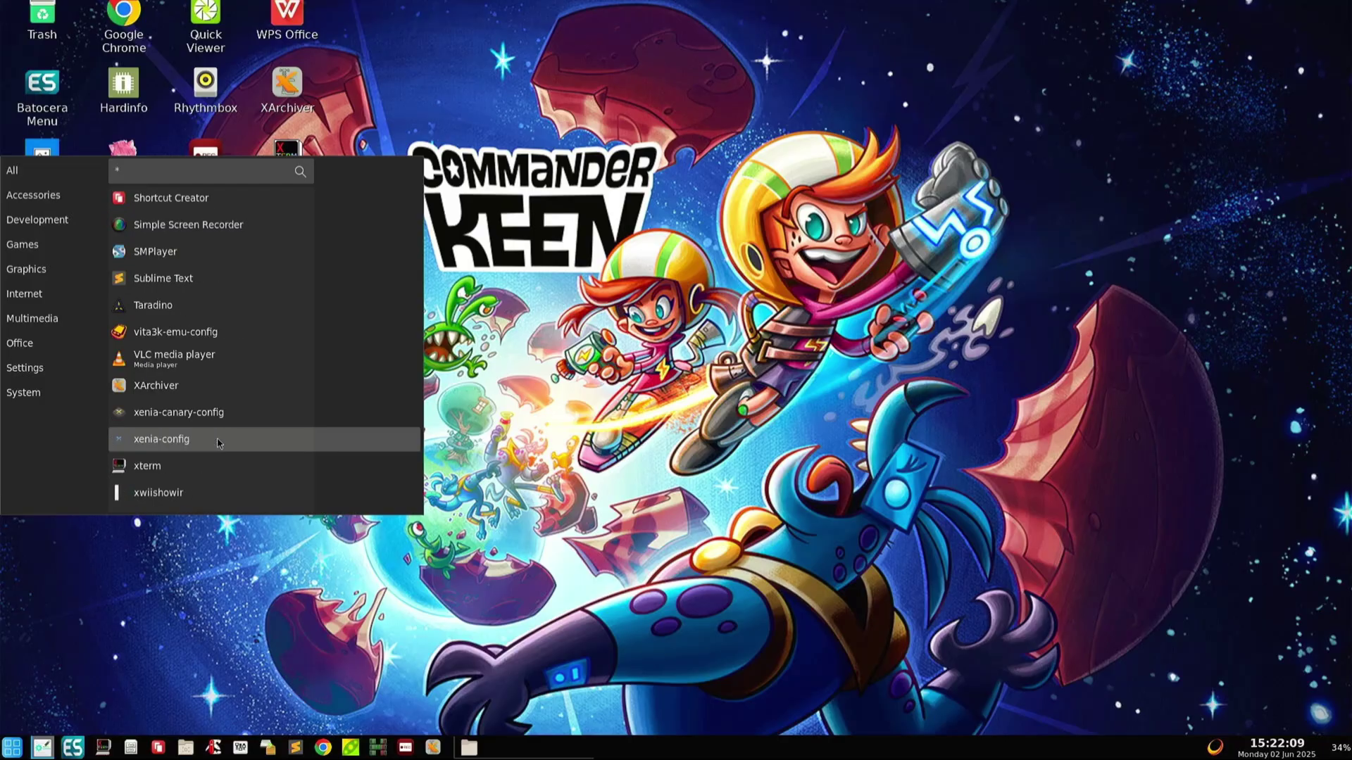
scroll(219, 441, "up", 8)
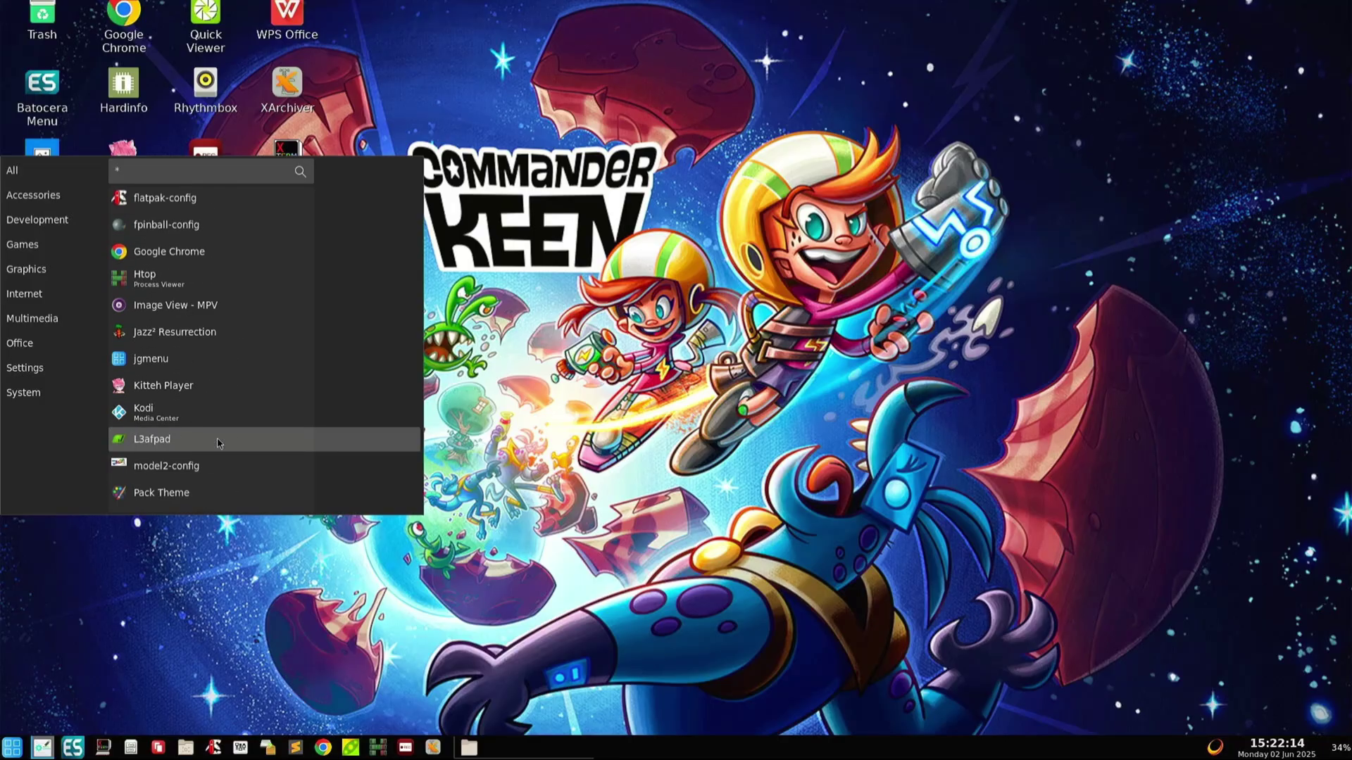
scroll(217, 441, "up", 1)
left_click(592, 627)
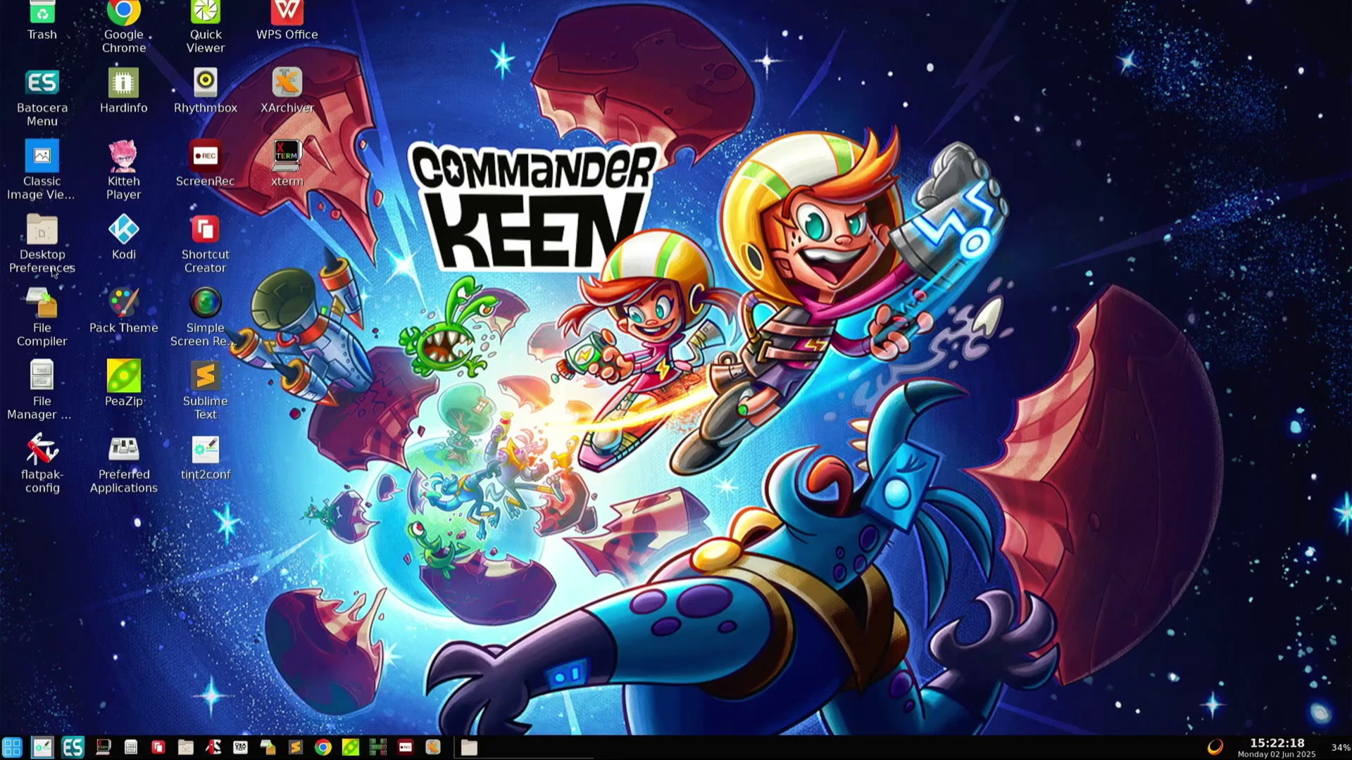
double_click(130, 383)
left_click(575, 393)
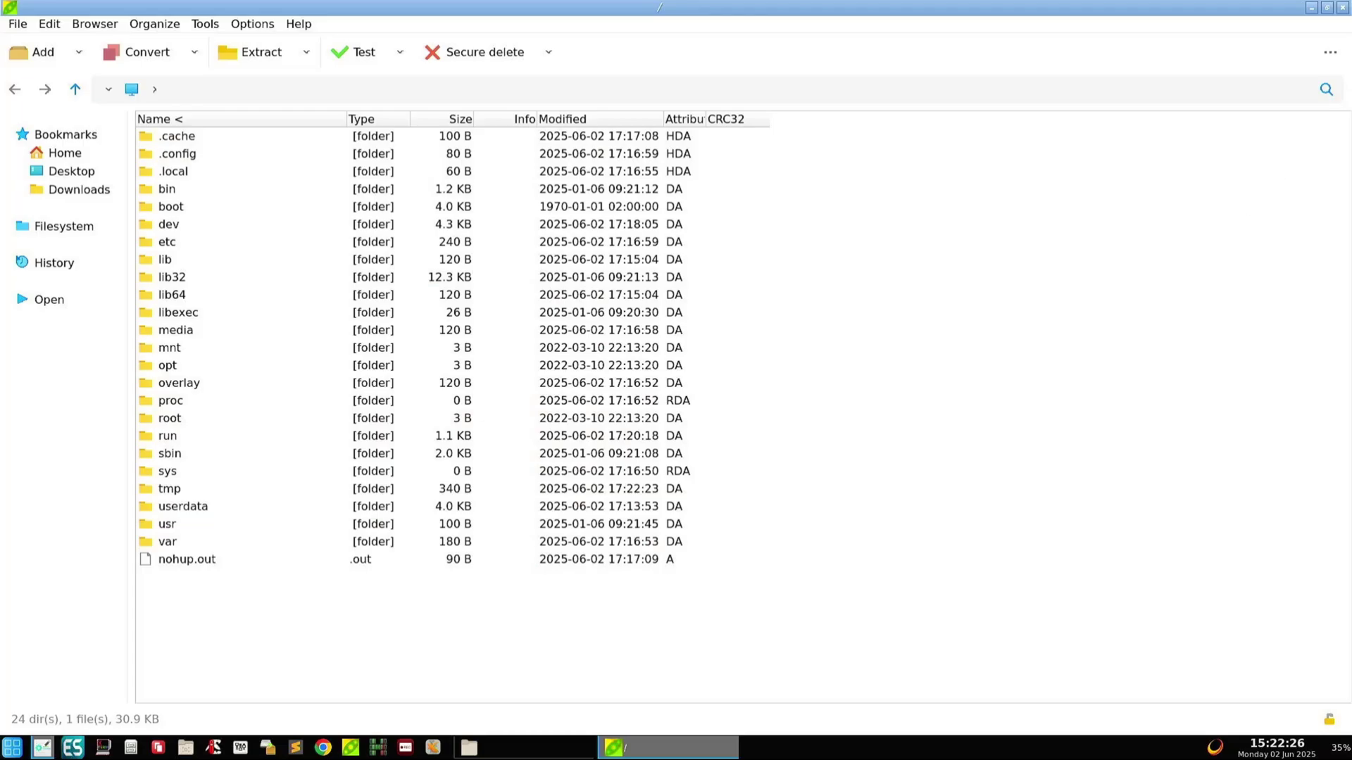
left_click(1326, 7)
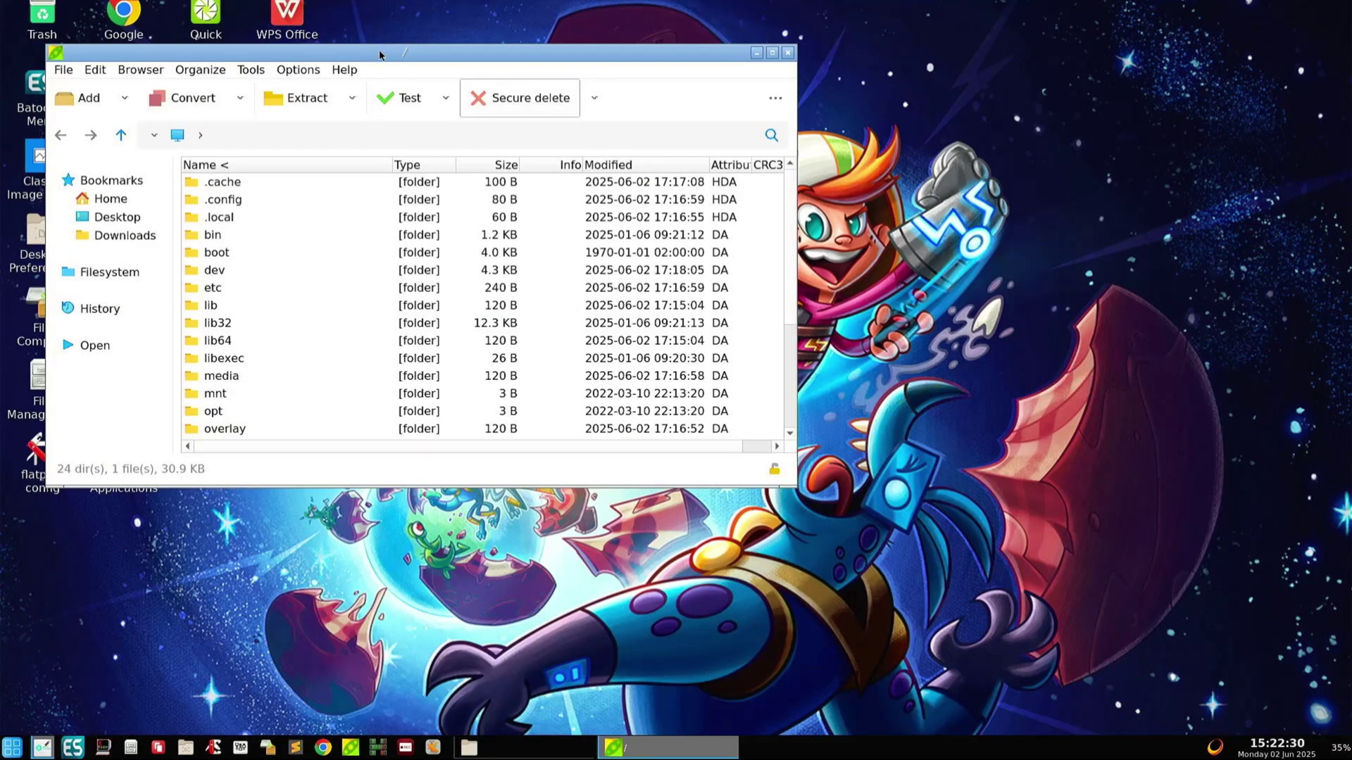
left_click_drag(379, 52, 918, 35)
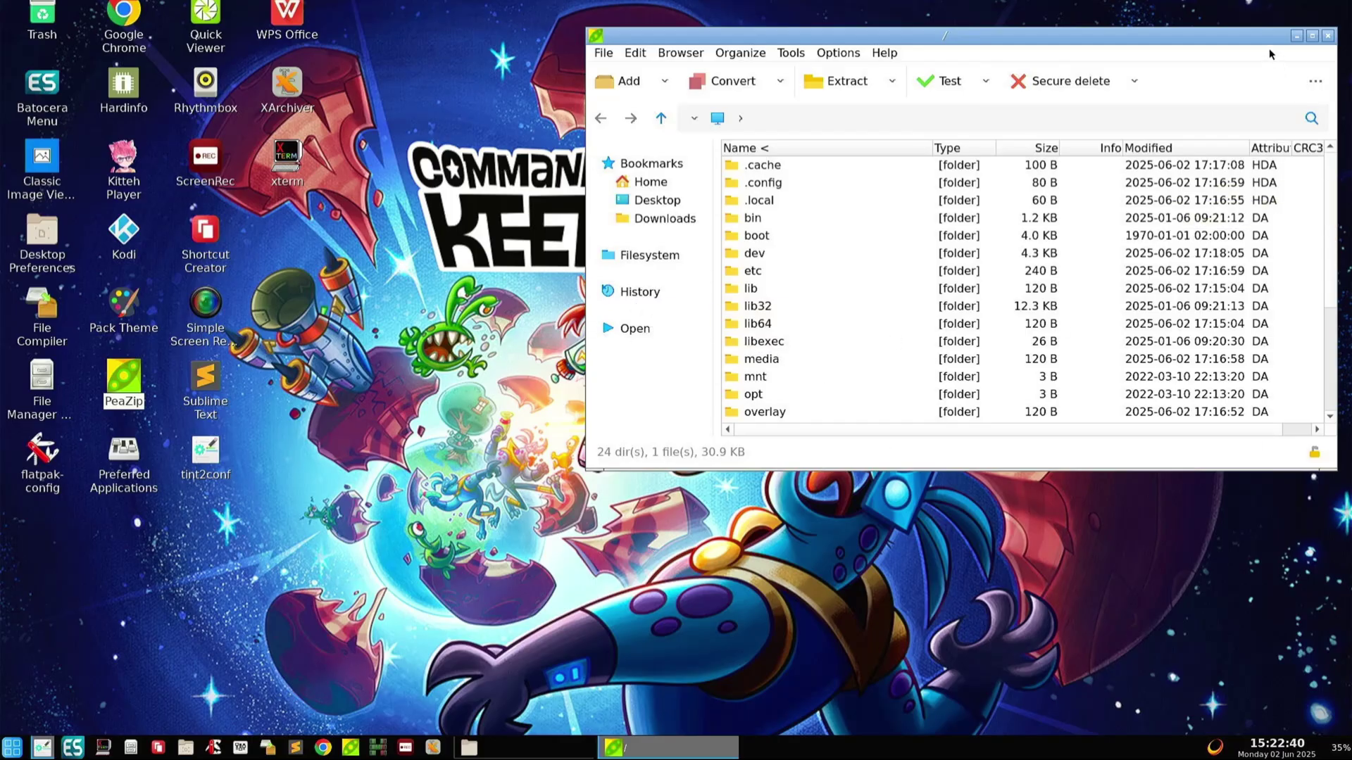
left_click(1327, 36)
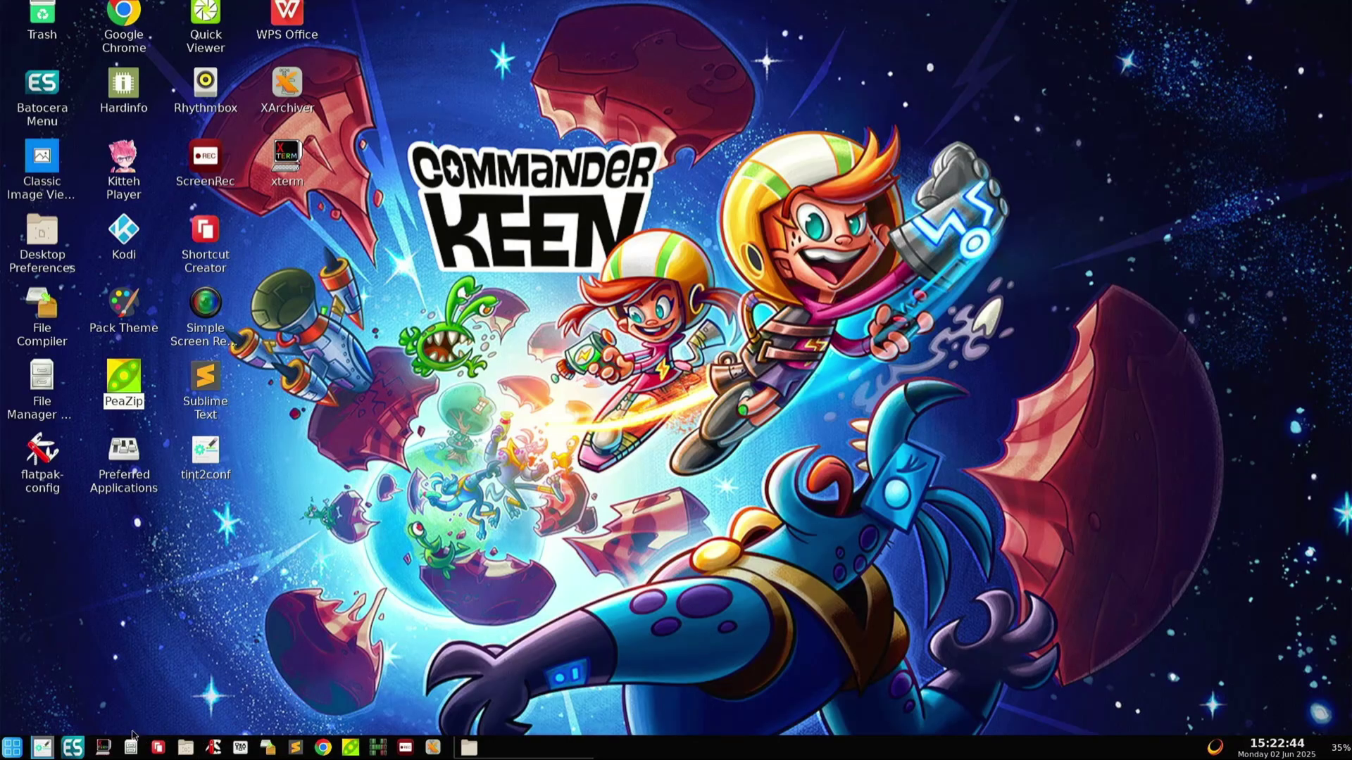
left_click(65, 753)
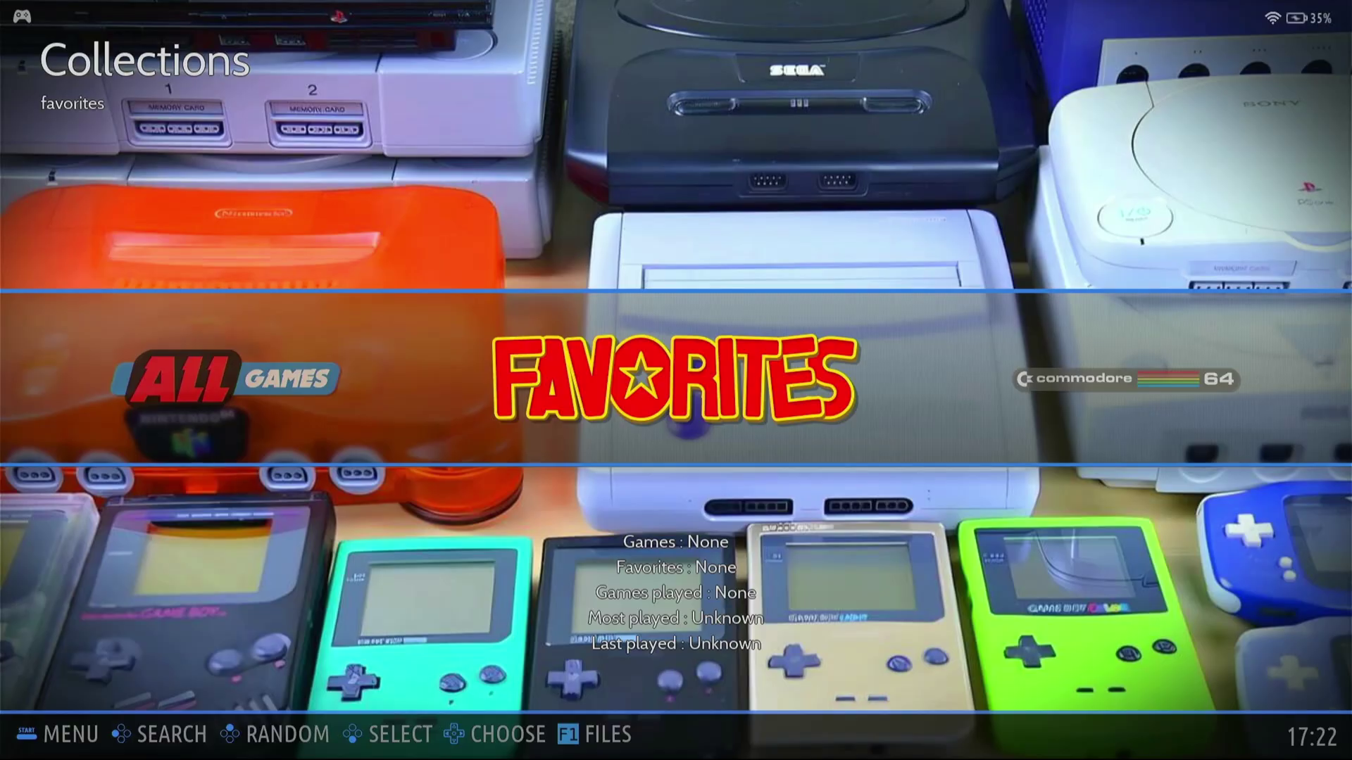
key("F1")
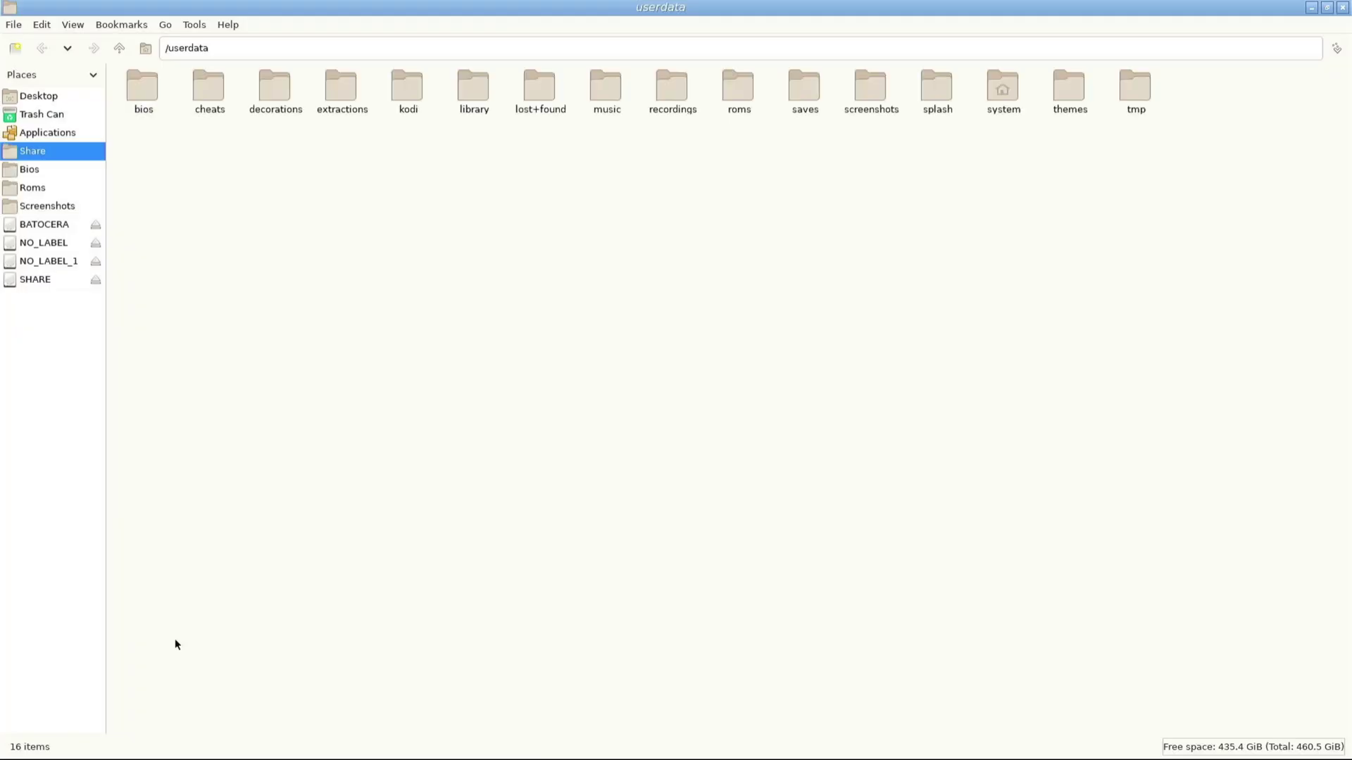
right_click(319, 196)
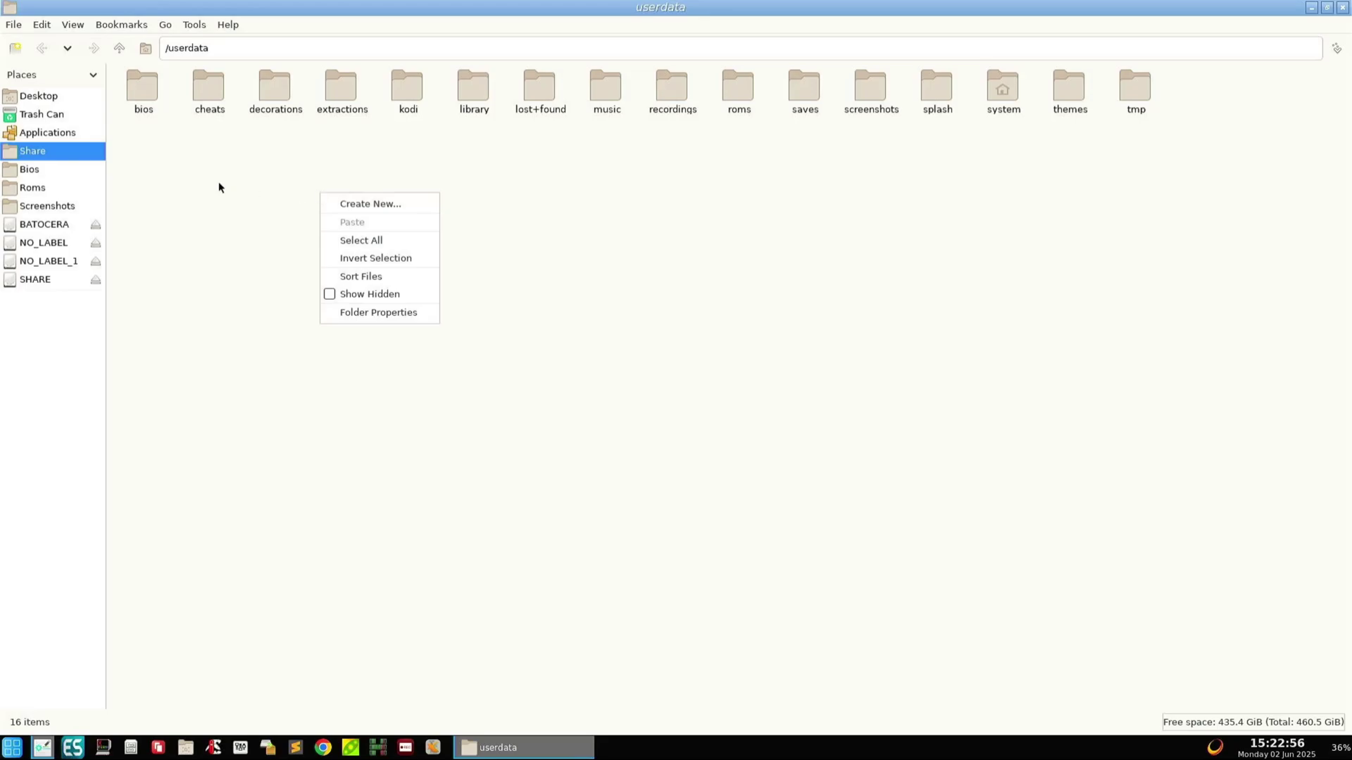
left_click(483, 747)
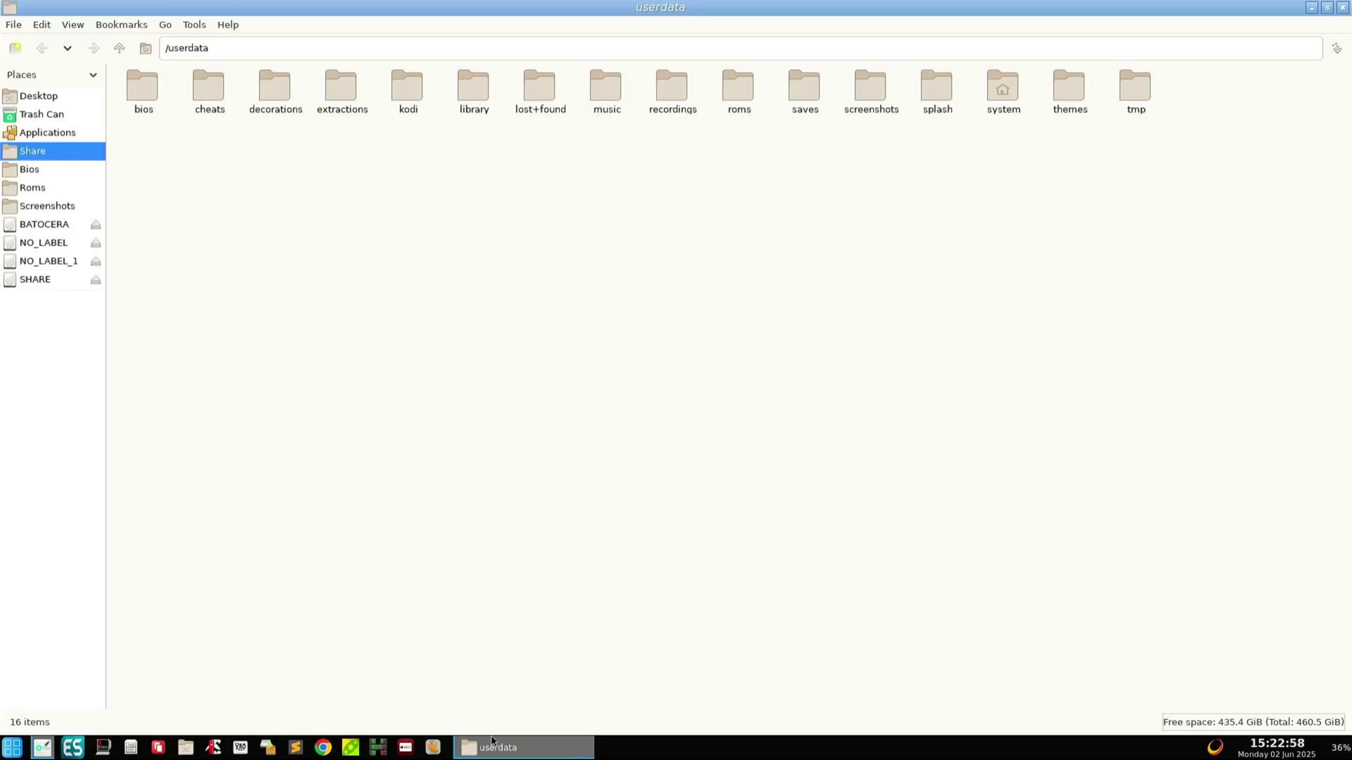
left_click(484, 749)
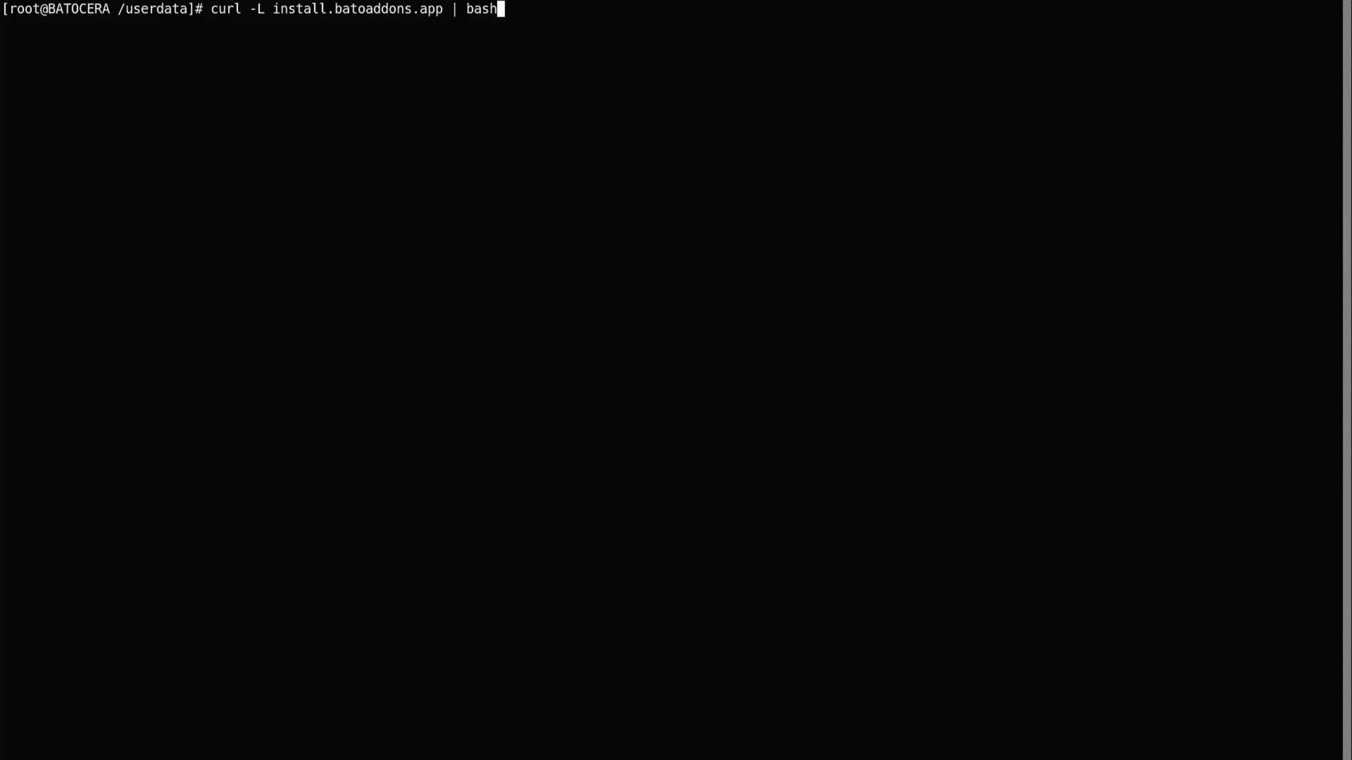
Step: Run 'curl -L install.batoaddons.app | bash' in xterm, which fails with could-not-resolve-host
key("Return")
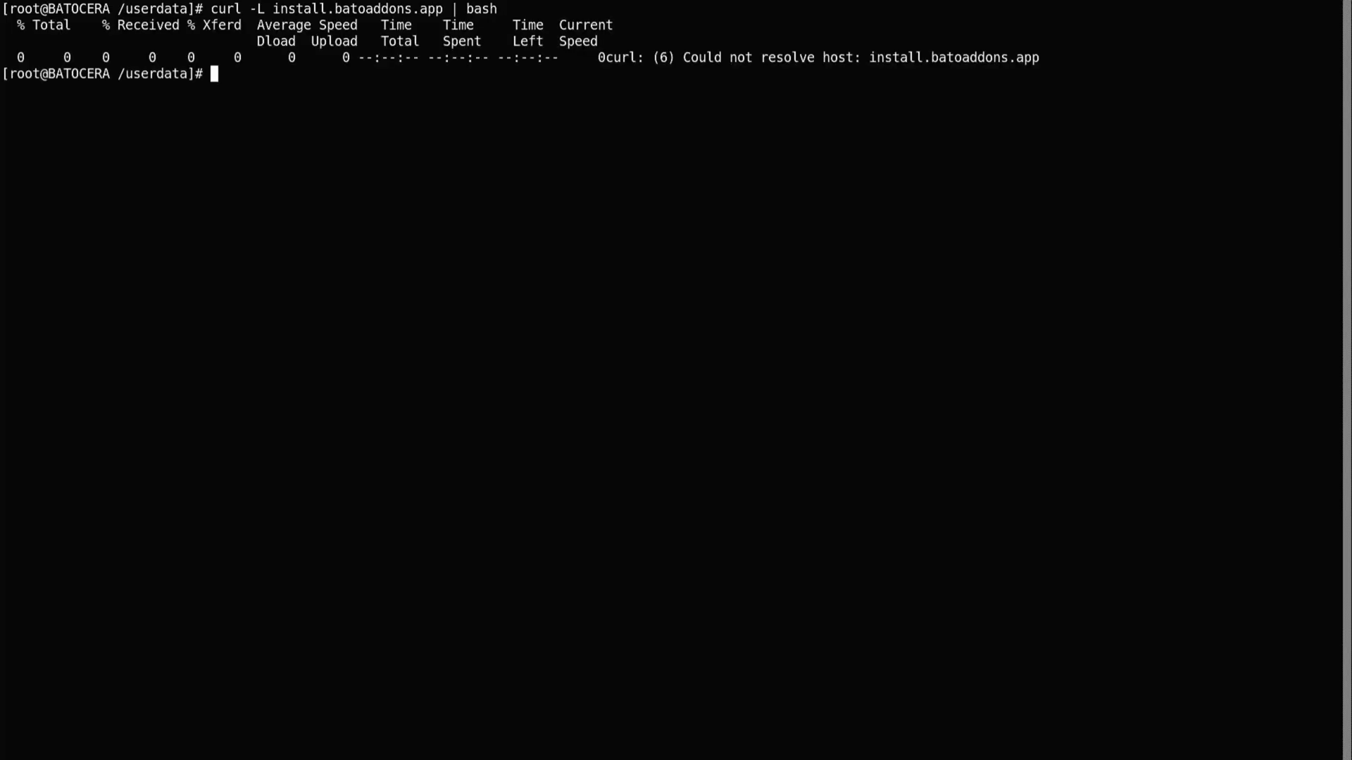